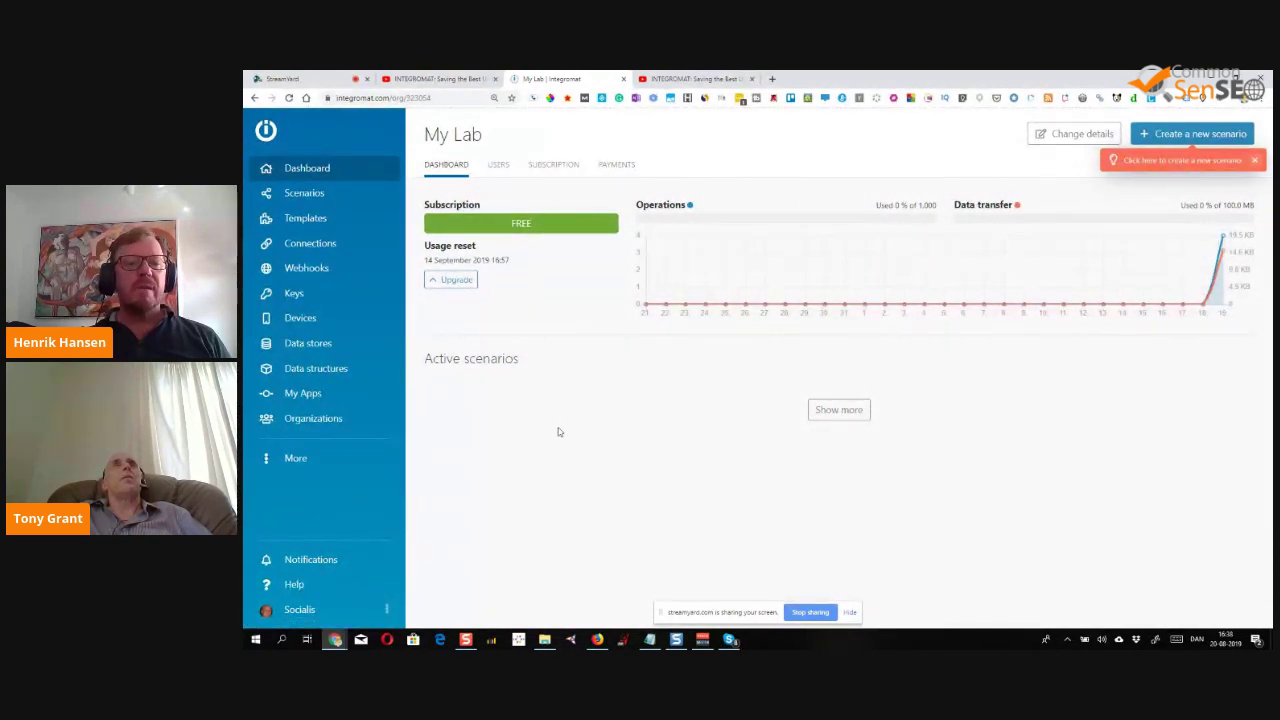
Set the StreamYard broadcast layout to show only the shared screen, return to the Integromat dashboard, and dismiss the subscriber notification.
left_click(297, 79)
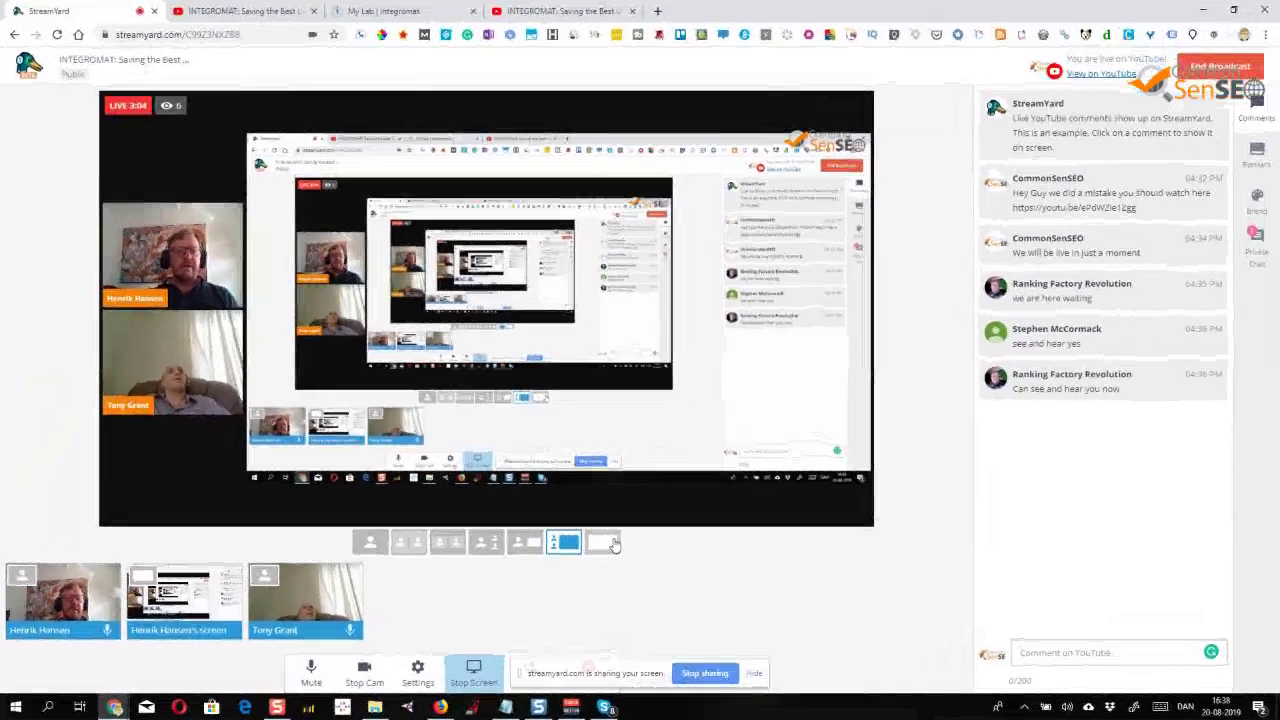
left_click(614, 543)
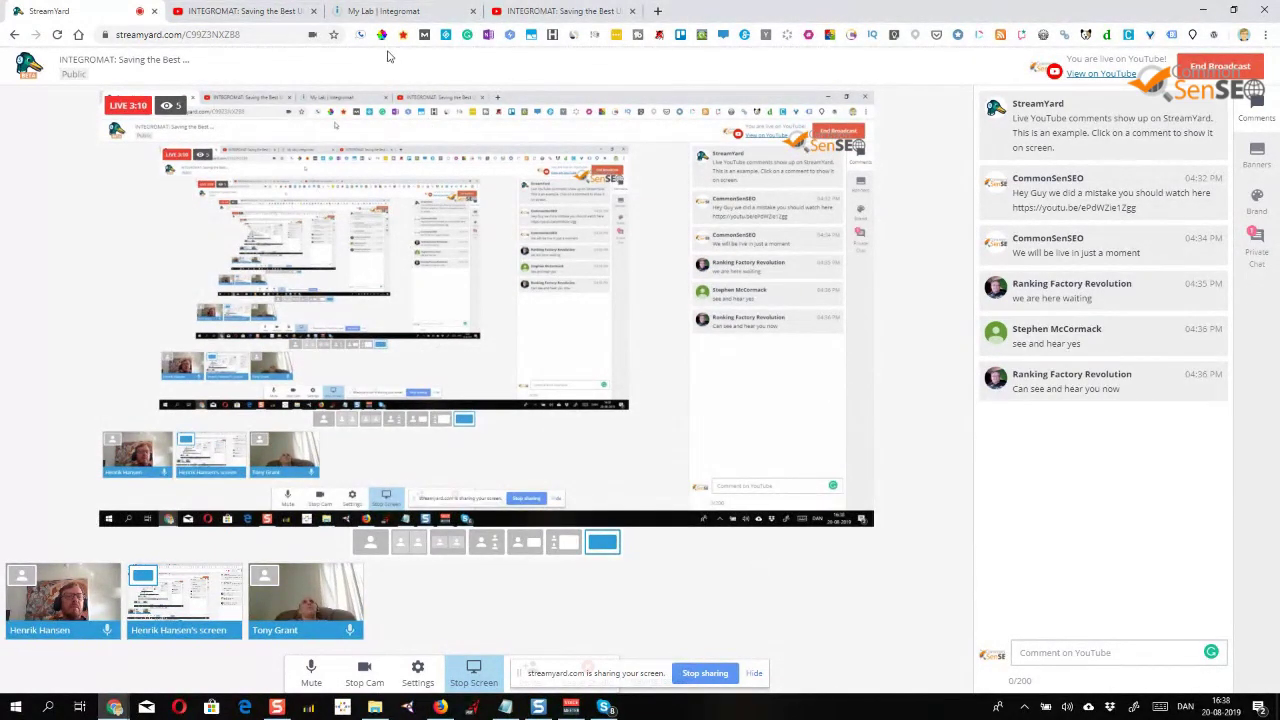
left_click(385, 11)
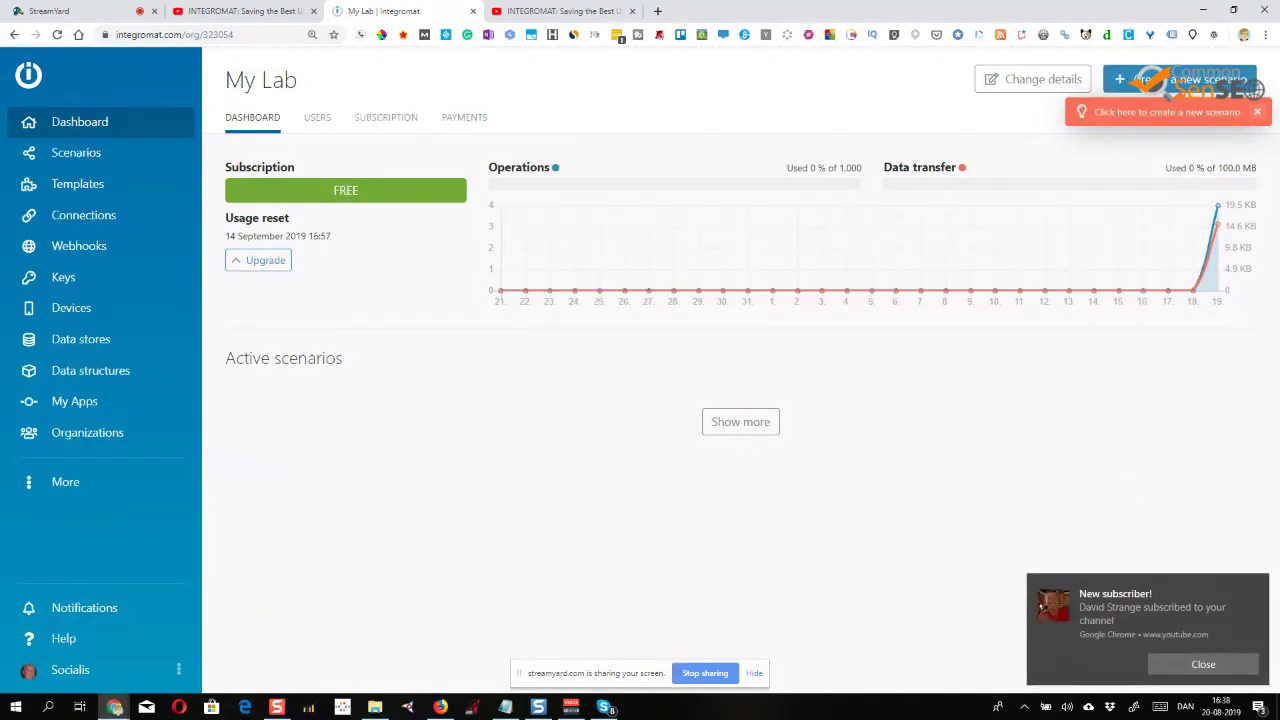
left_click(1203, 664)
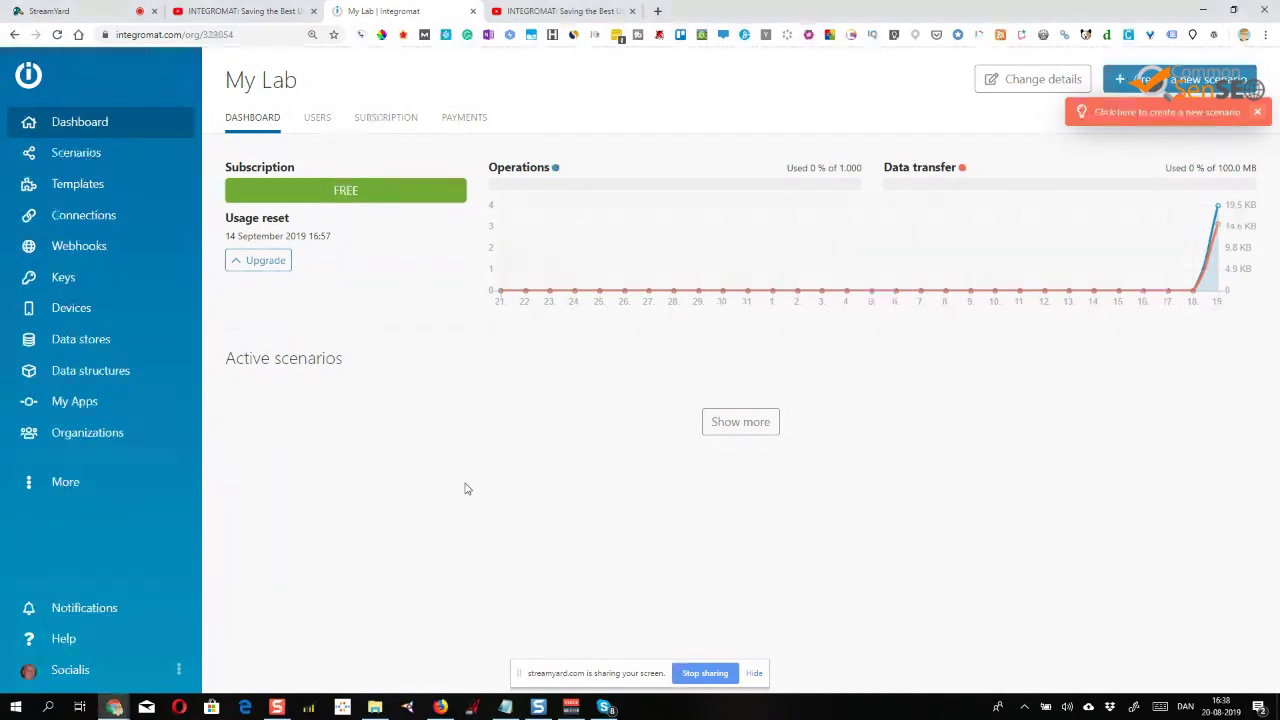
Switch to Firefox and examine the Integromat pricing plans and their detailed feature comparison from Free to Platinum.
left_click(440, 707)
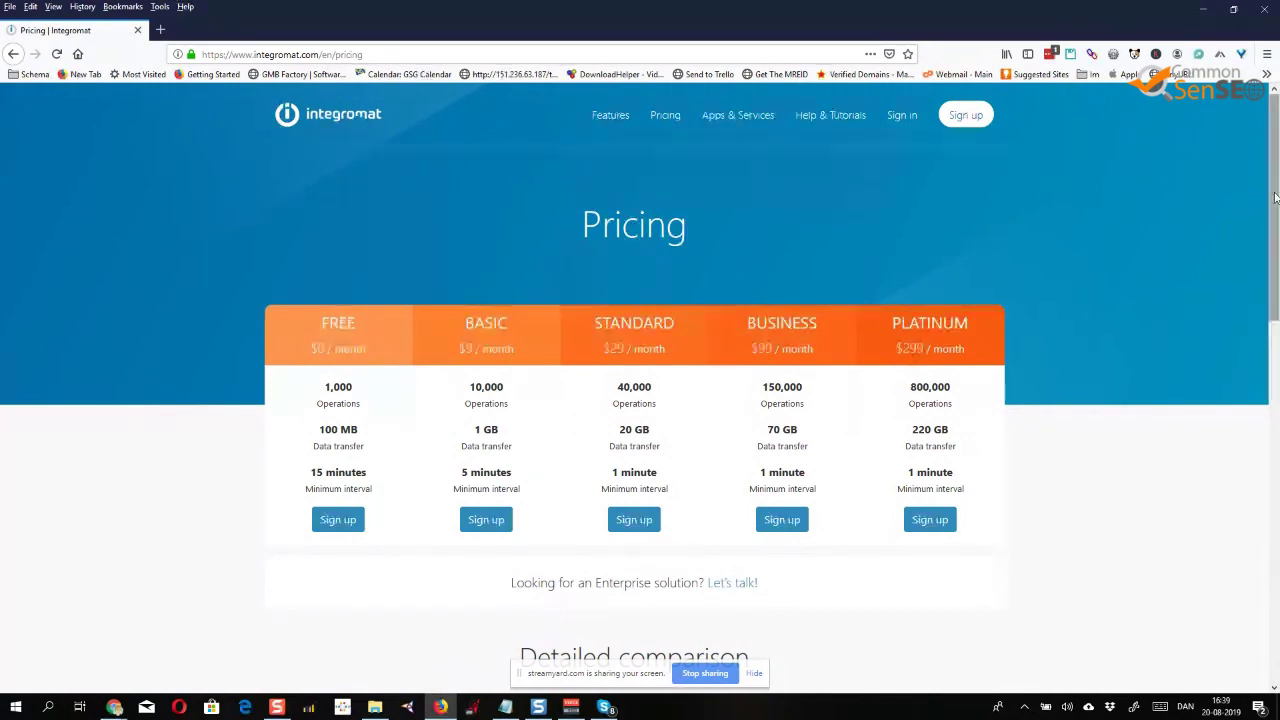
left_click_drag(1272, 204, 1260, 358)
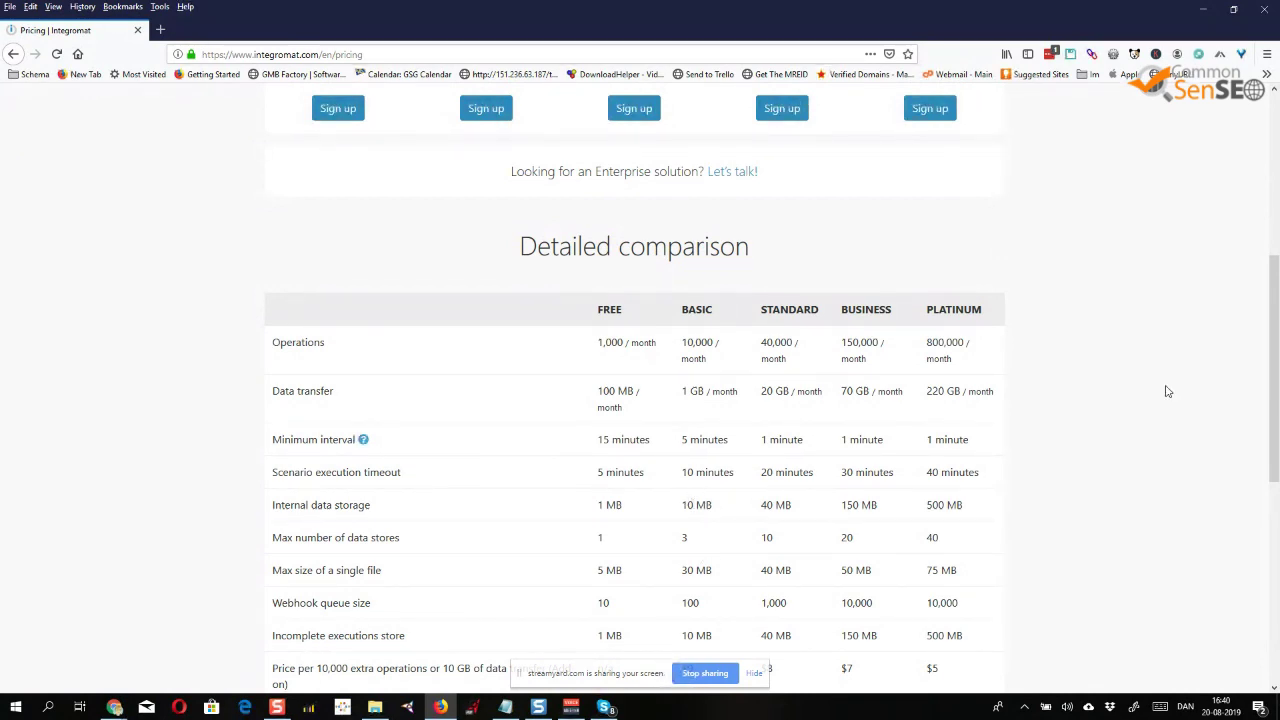
scroll(1274, 395, "down", 1)
left_click_drag(1274, 395, 1276, 455)
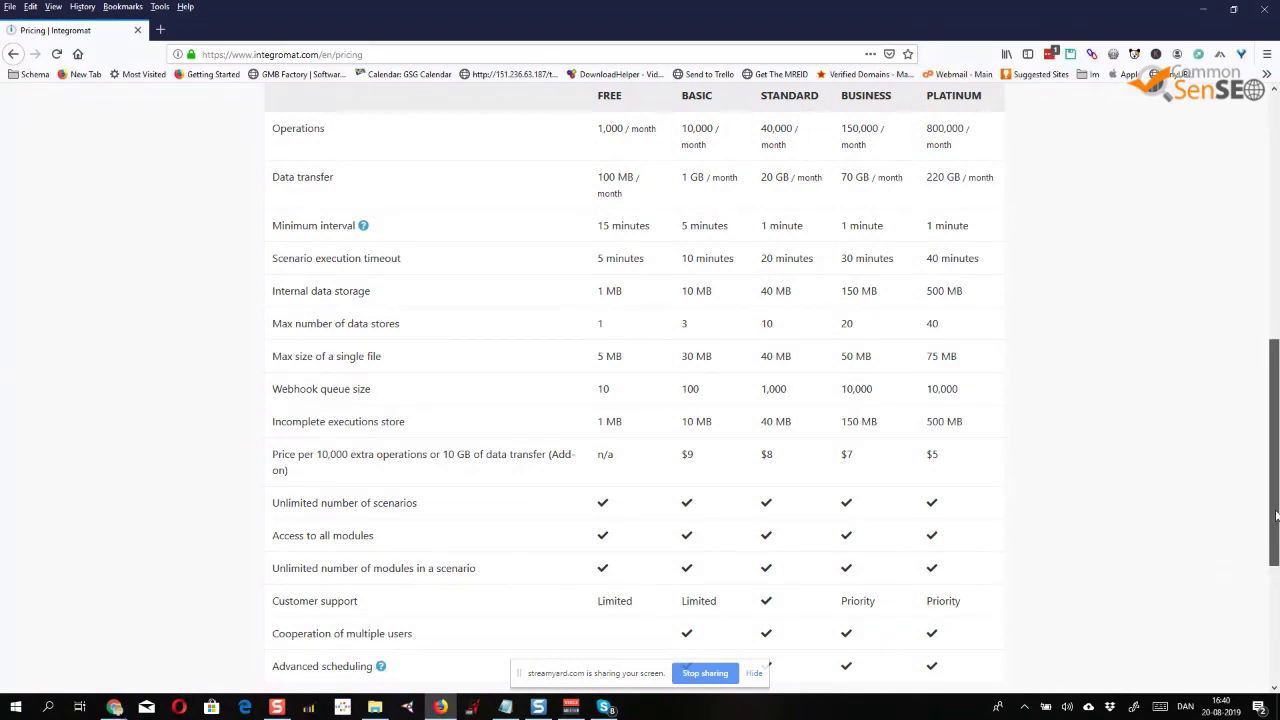
scroll(1276, 515, "down", 3)
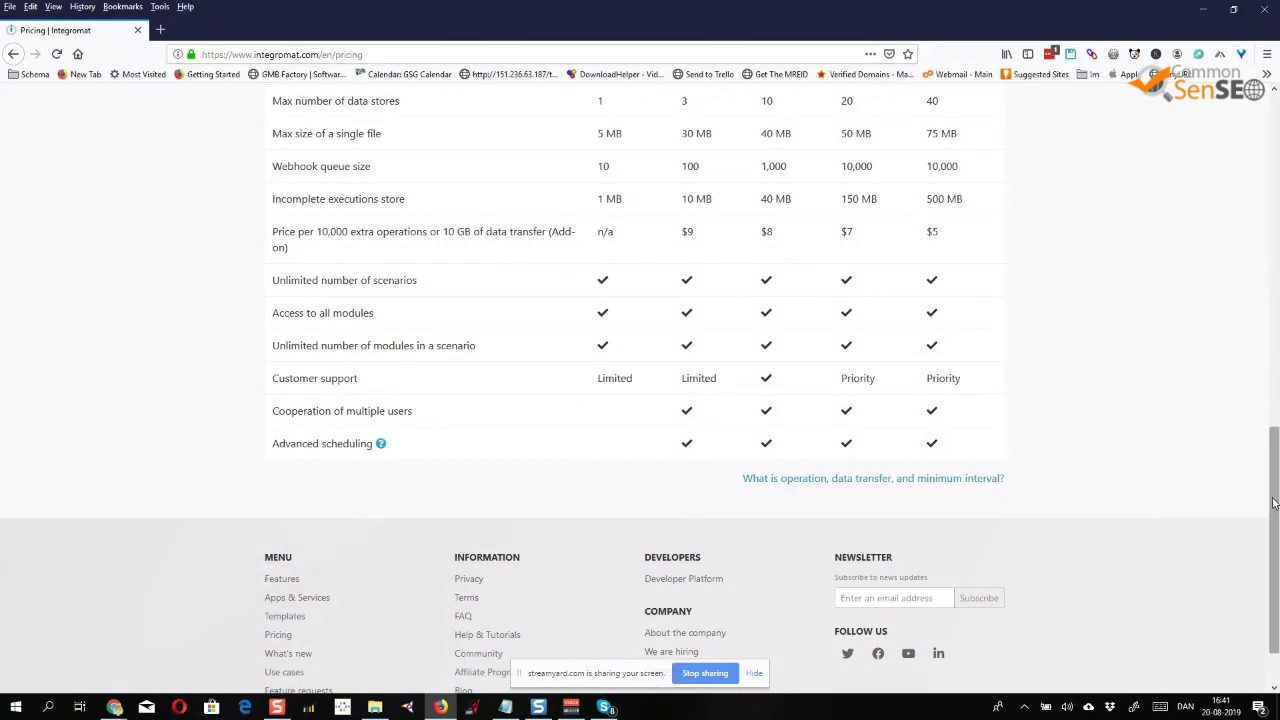
left_click_drag(1274, 488, 1266, 445)
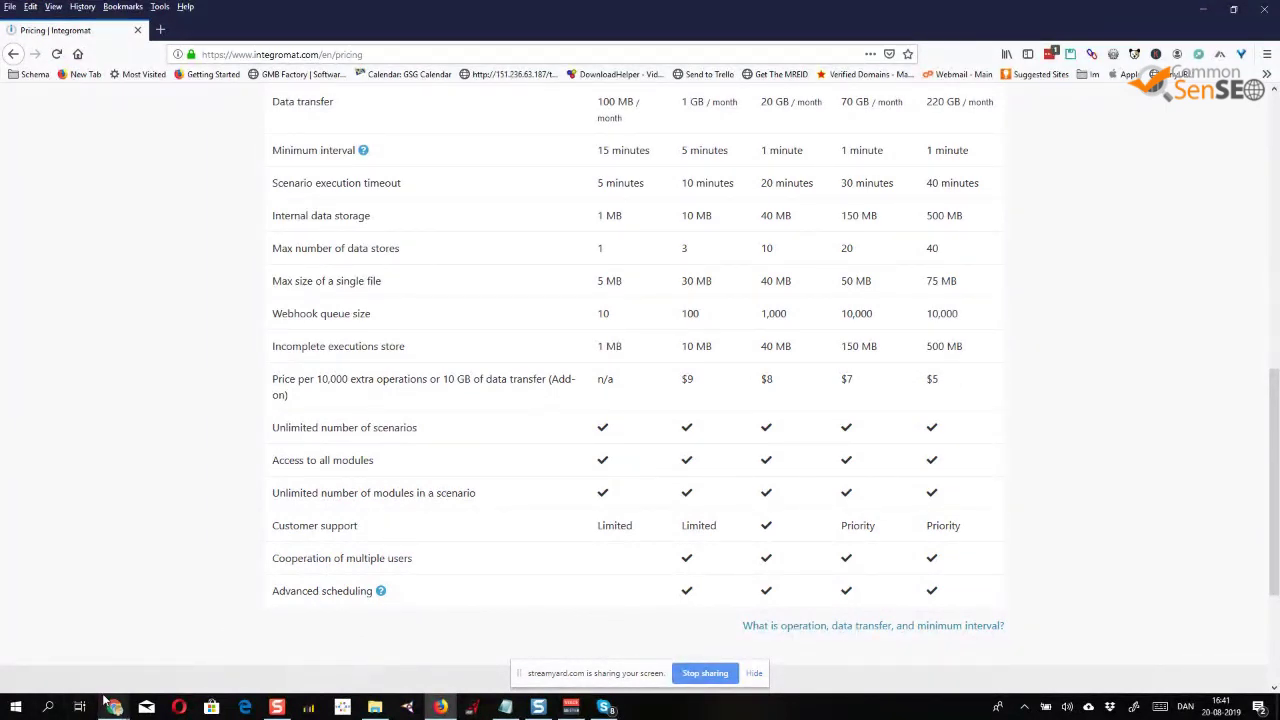
Switch back to the My Lab dashboard in Chrome and open the list of all scenarios.
mouse_move(113, 707)
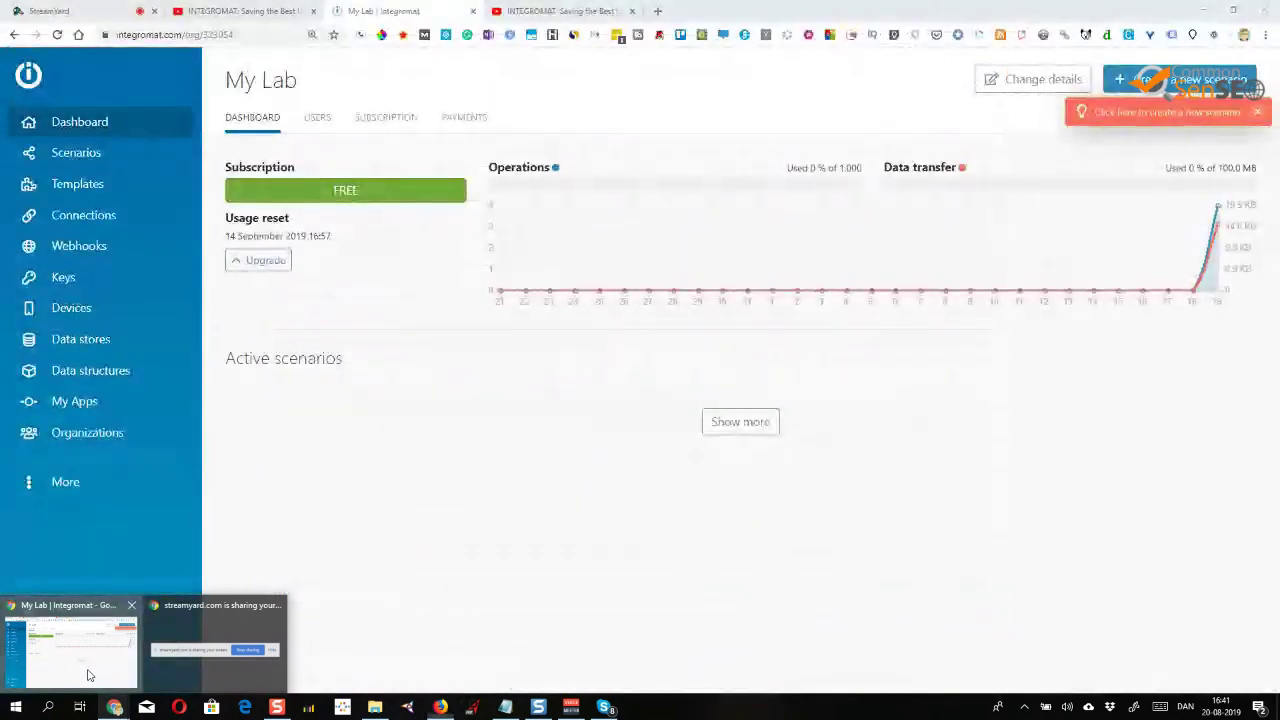
left_click(86, 671)
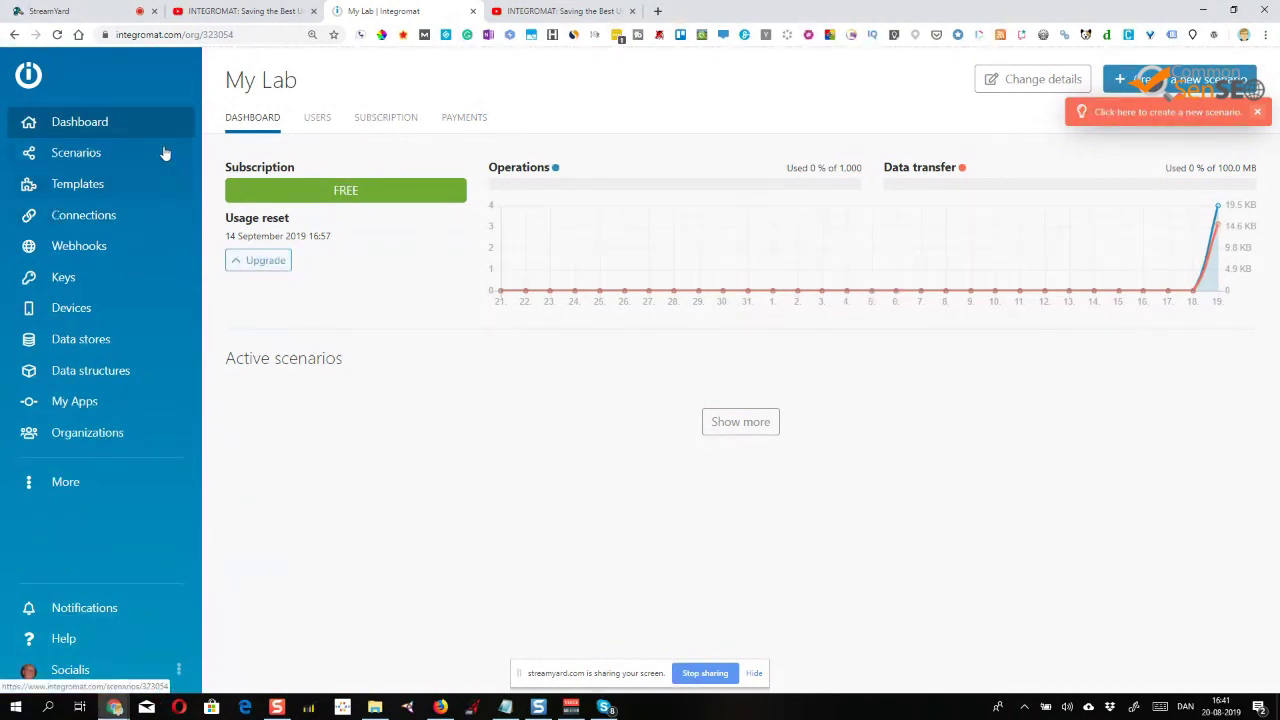
left_click(90, 156)
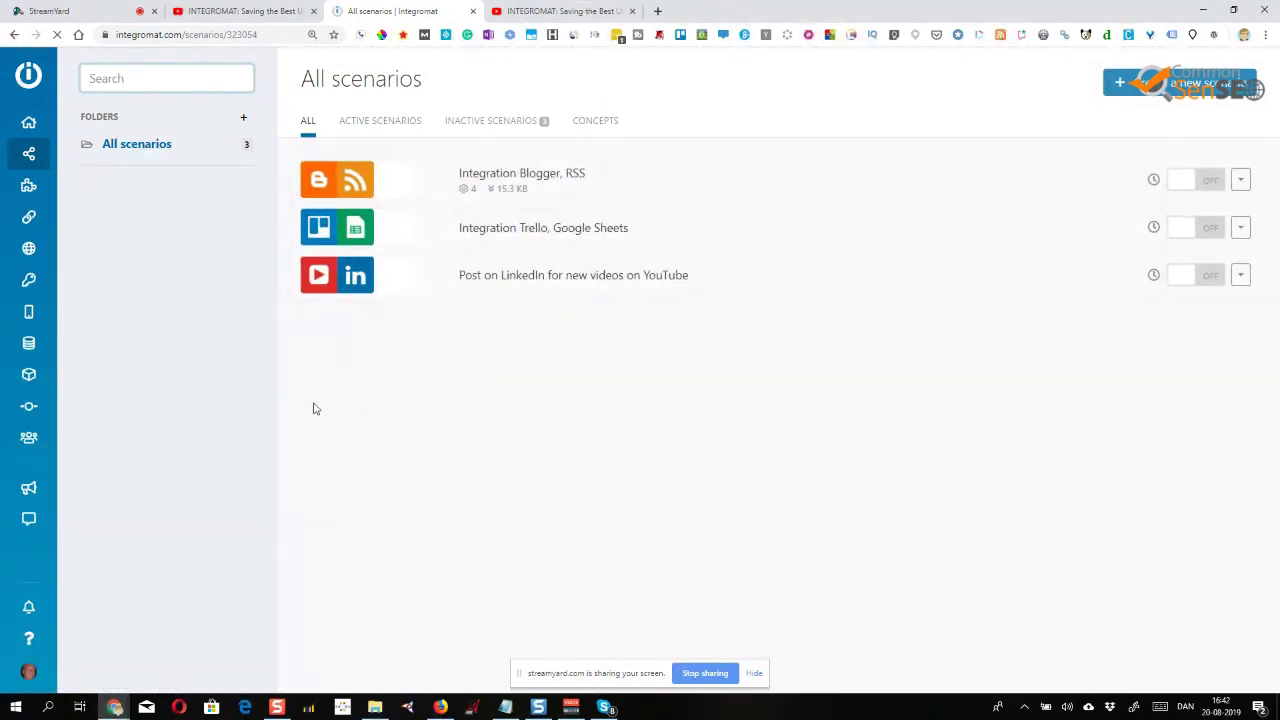
Open the template library and look through the ready-made integration templates, returning to the start of the list.
left_click(27, 190)
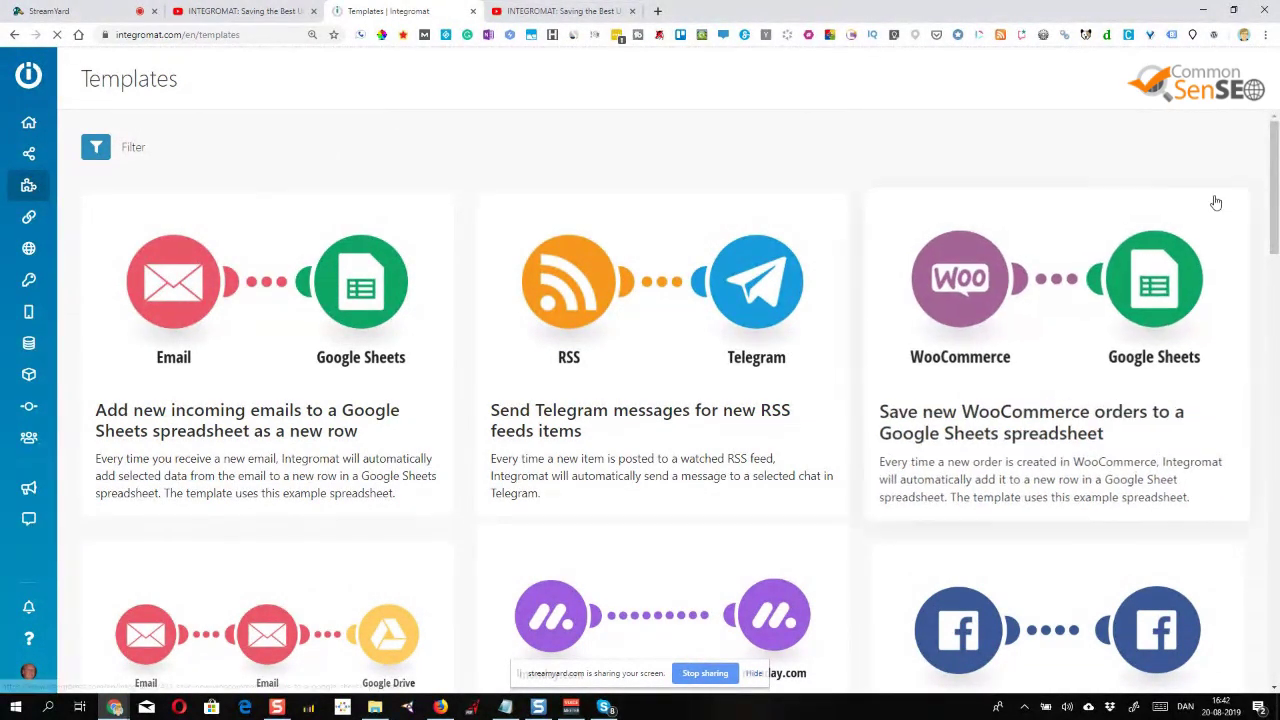
left_click_drag(1274, 178, 1260, 482)
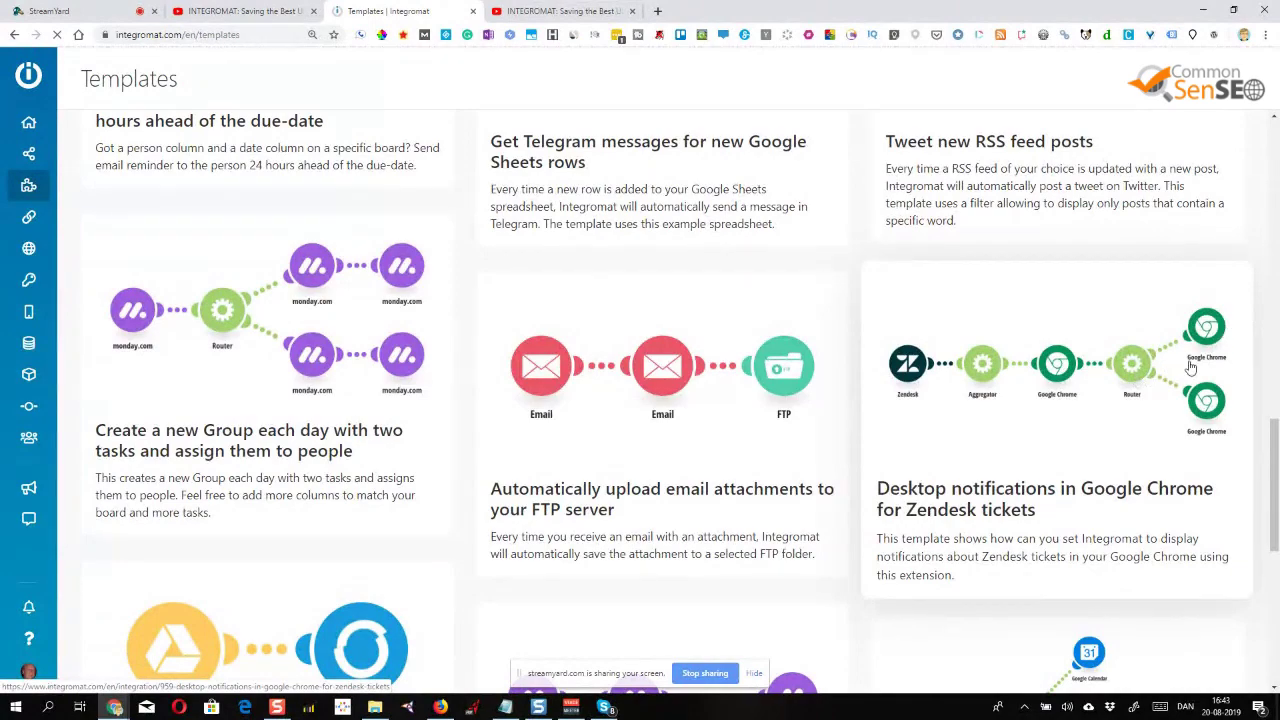
scroll(1212, 442, "down", 2)
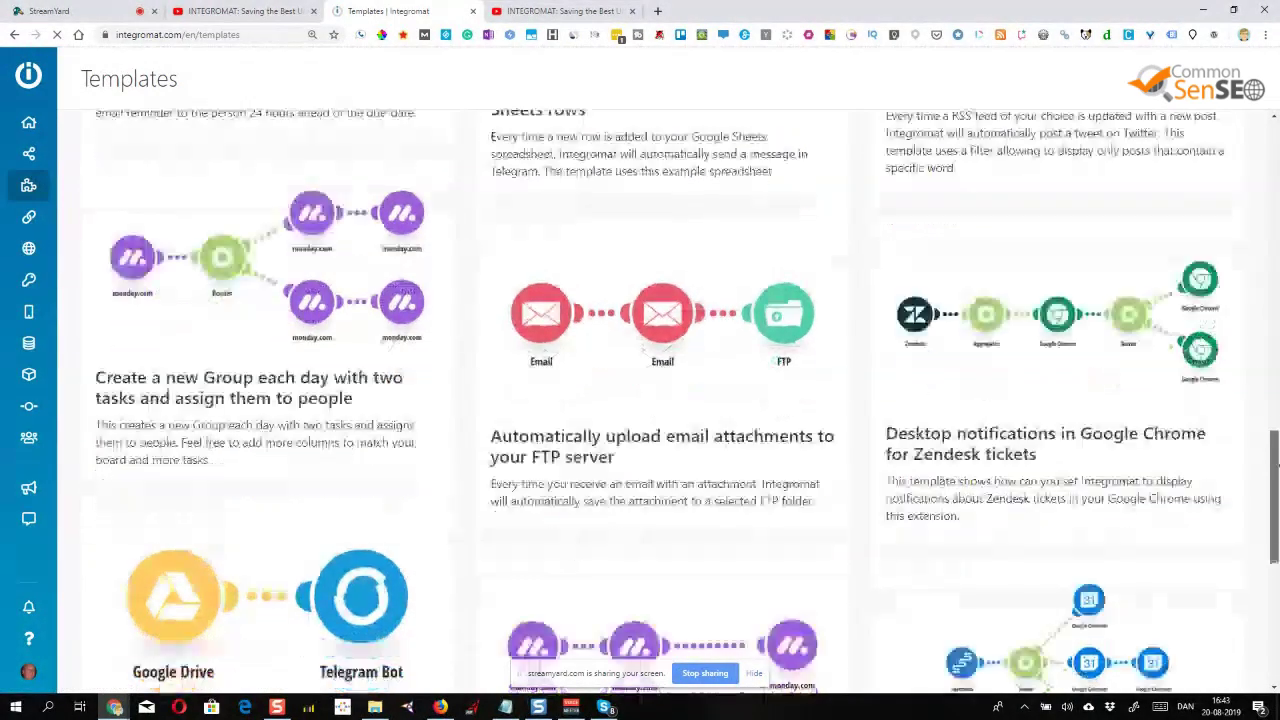
scroll(1212, 442, "down", 3)
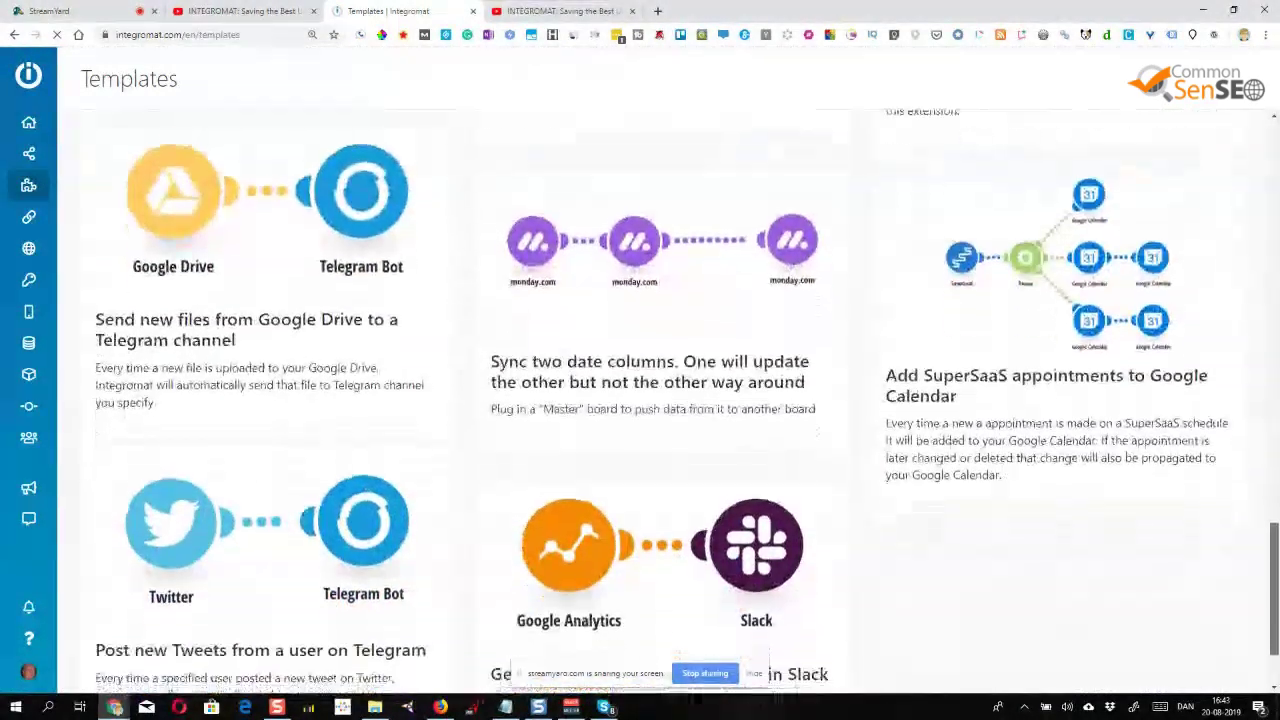
scroll(1212, 442, "down", 4)
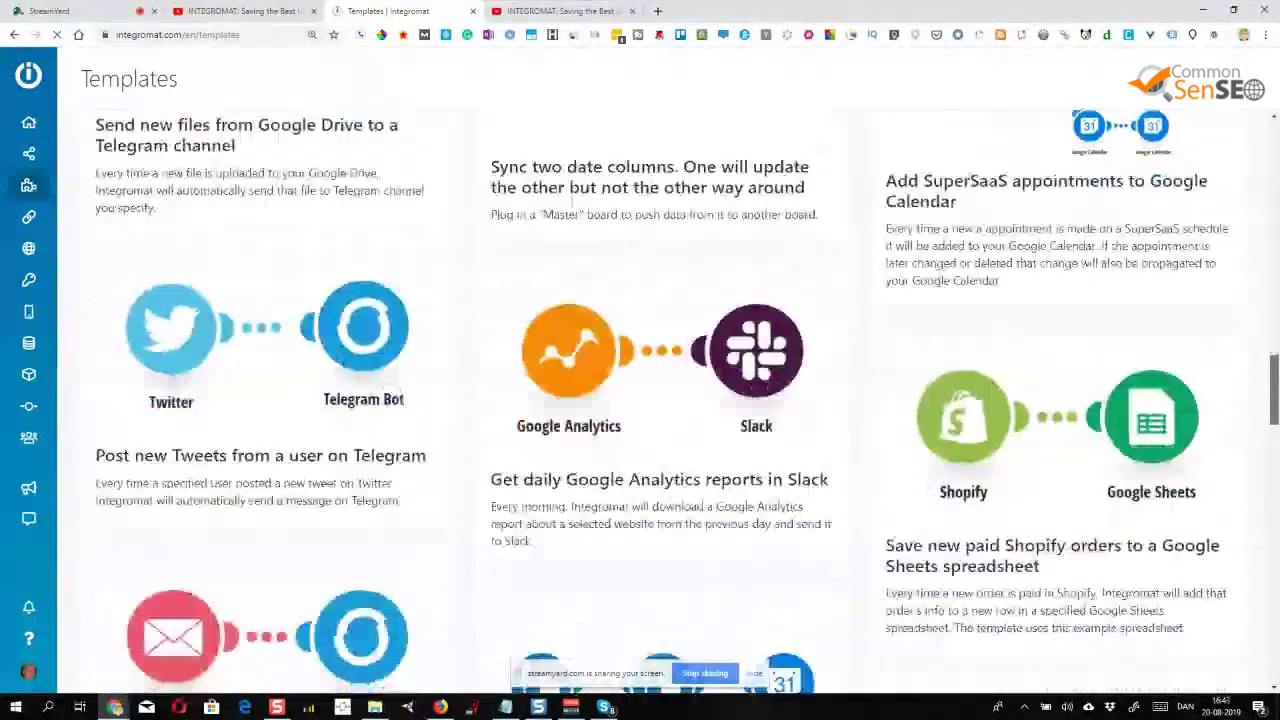
scroll(1212, 442, "down", 7)
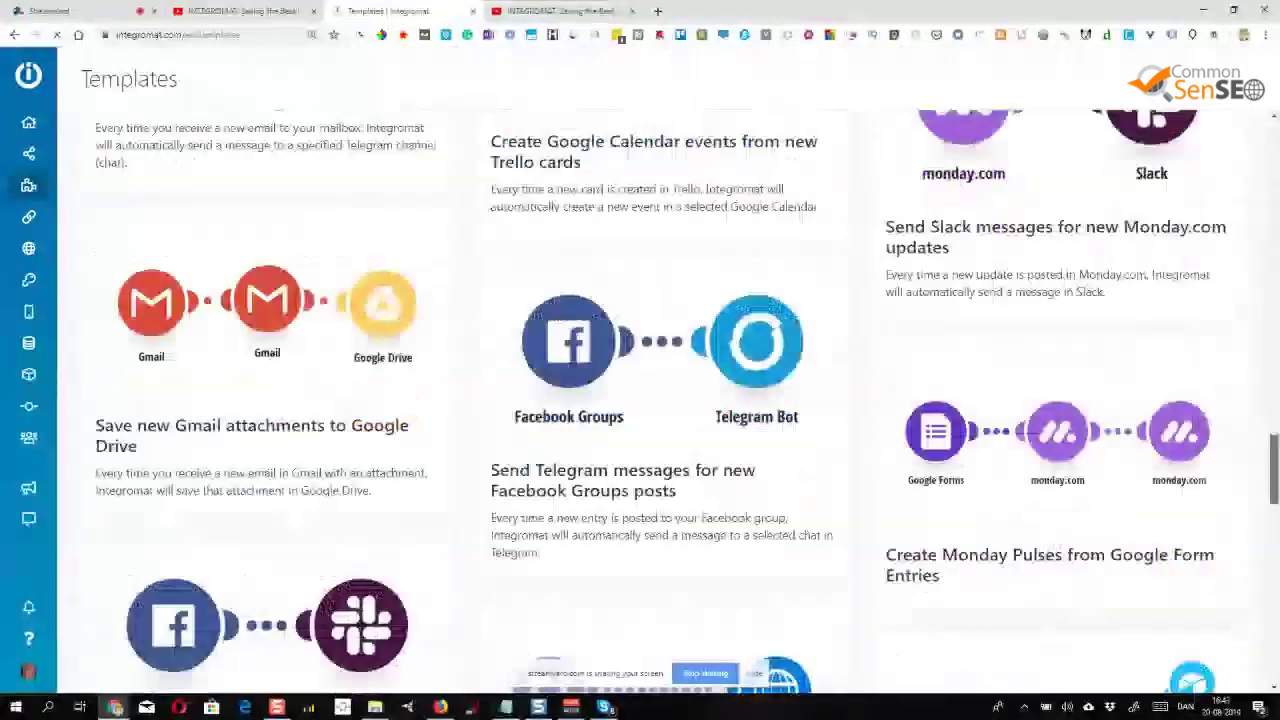
scroll(1212, 442, "down", 3)
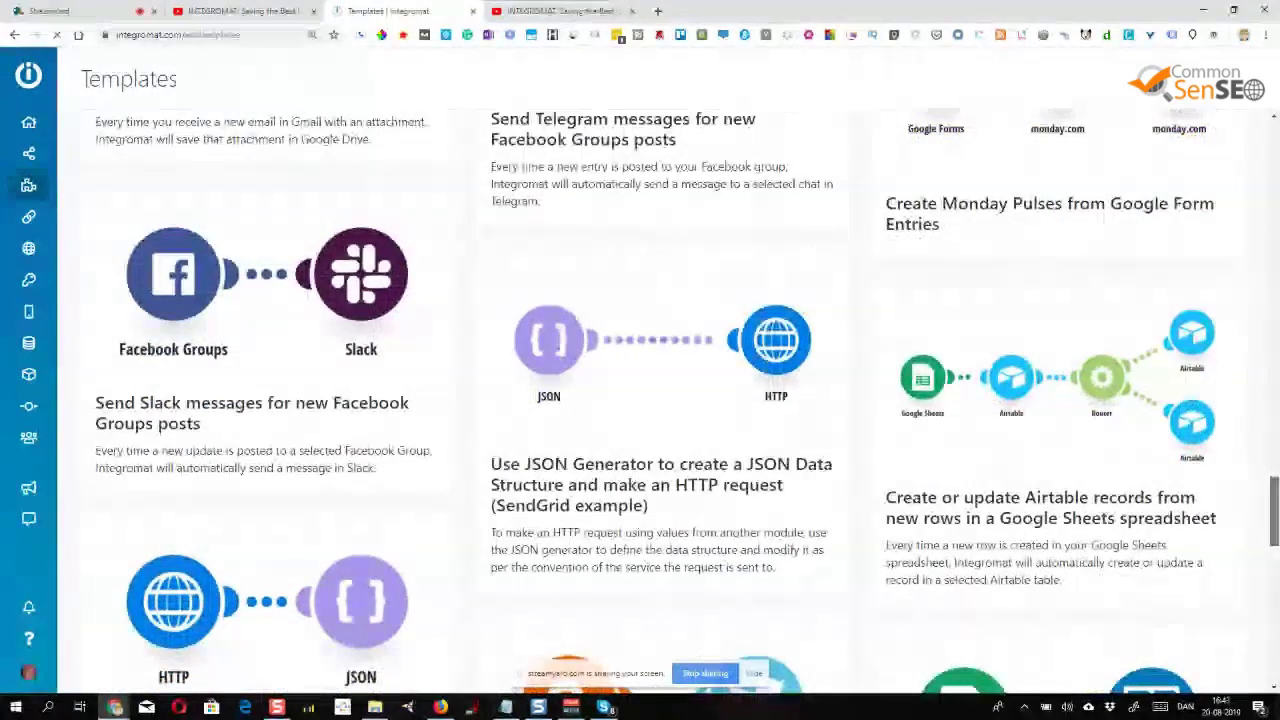
scroll(955, 572, "down", 1)
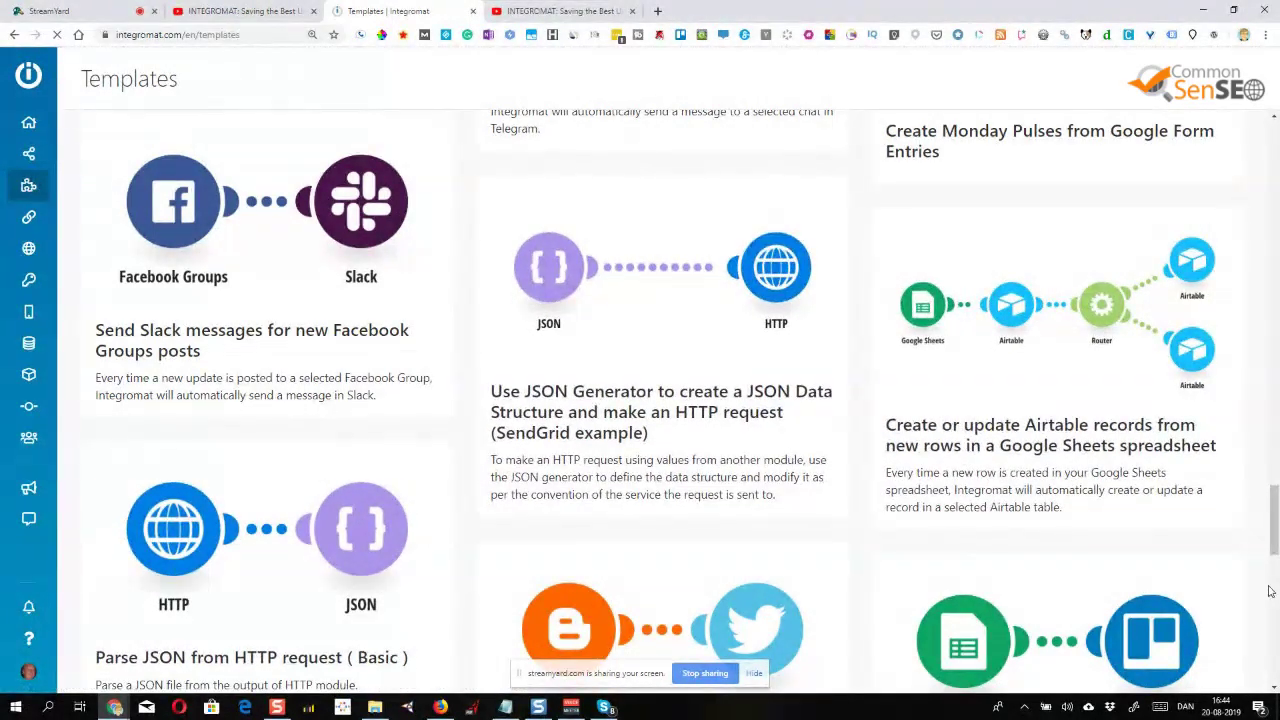
scroll(1276, 538, "down", 13)
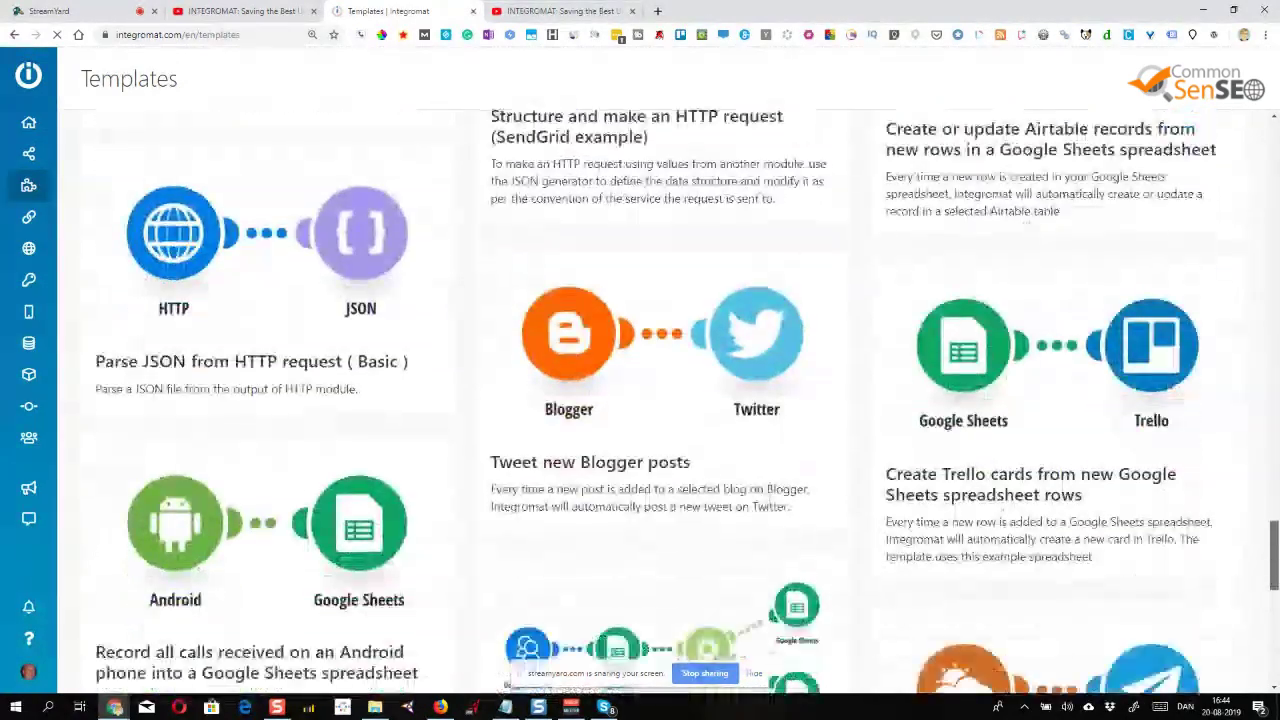
scroll(668, 400, "down", 4)
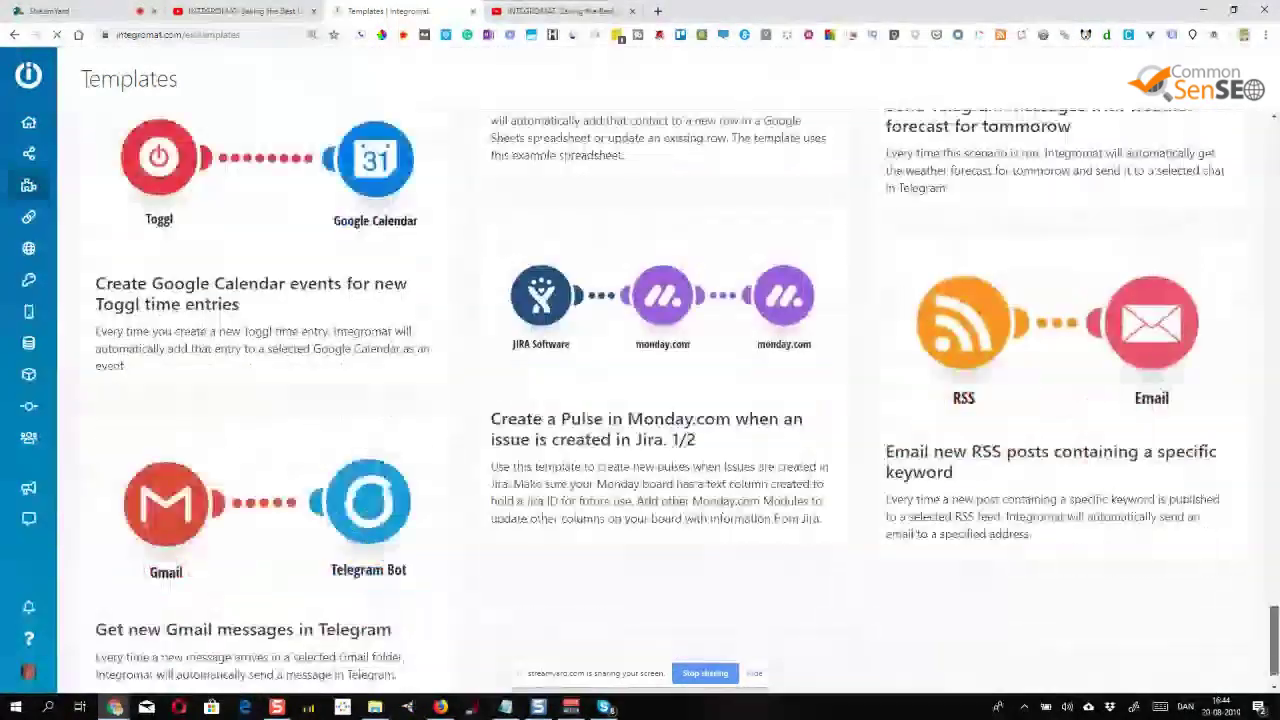
scroll(668, 400, "down", 9)
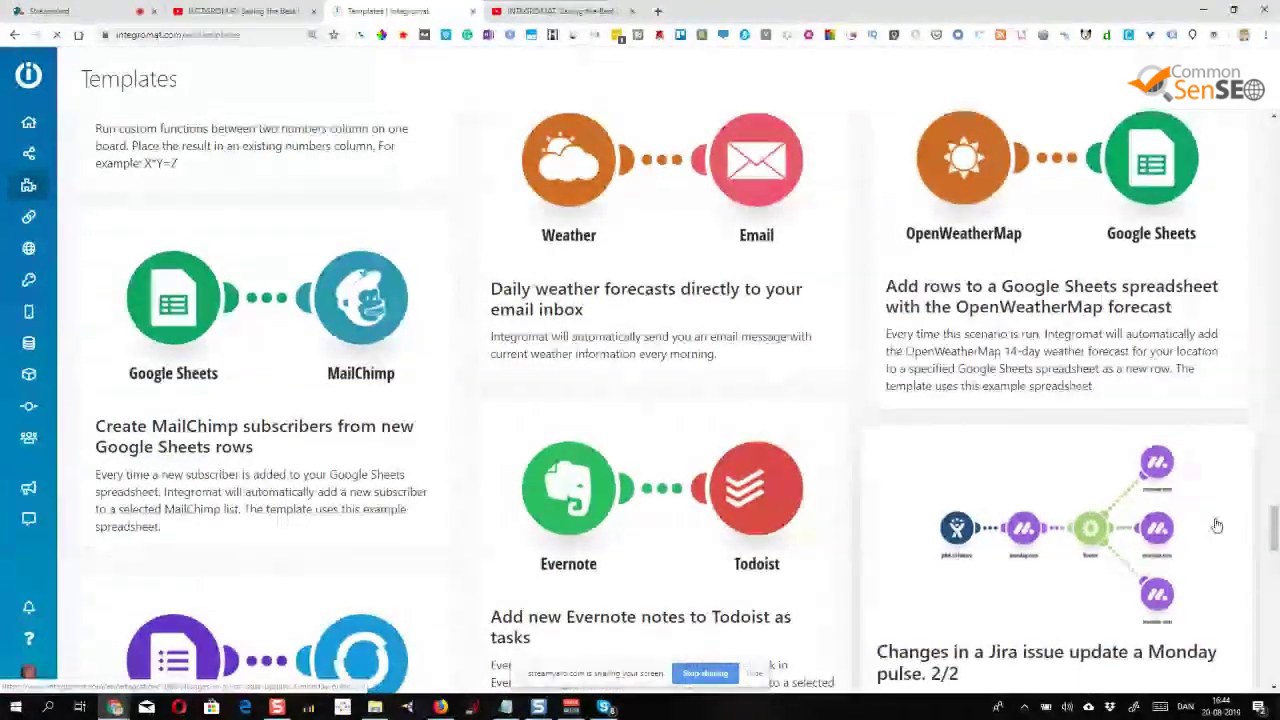
left_click_drag(1270, 533, 1224, 150)
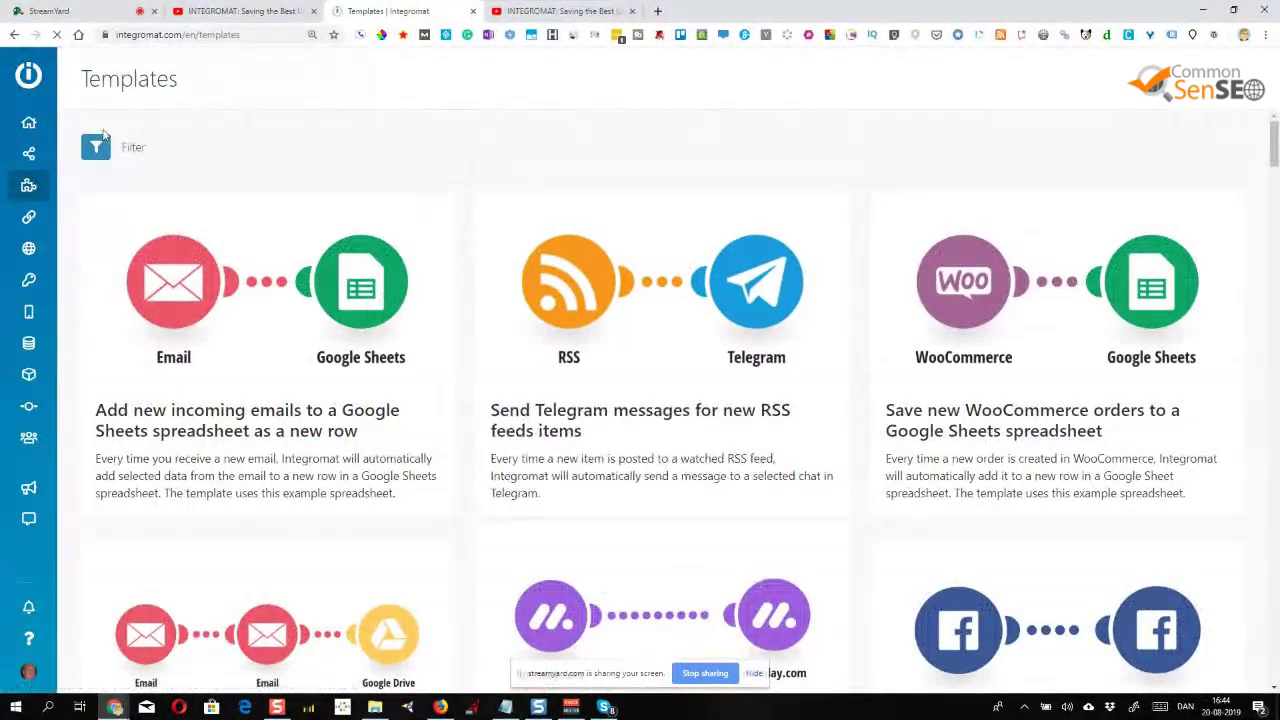
Open the template filter, search the apps for "google", and review the matching Google services.
left_click(101, 152)
left_click(678, 99)
type("goo")
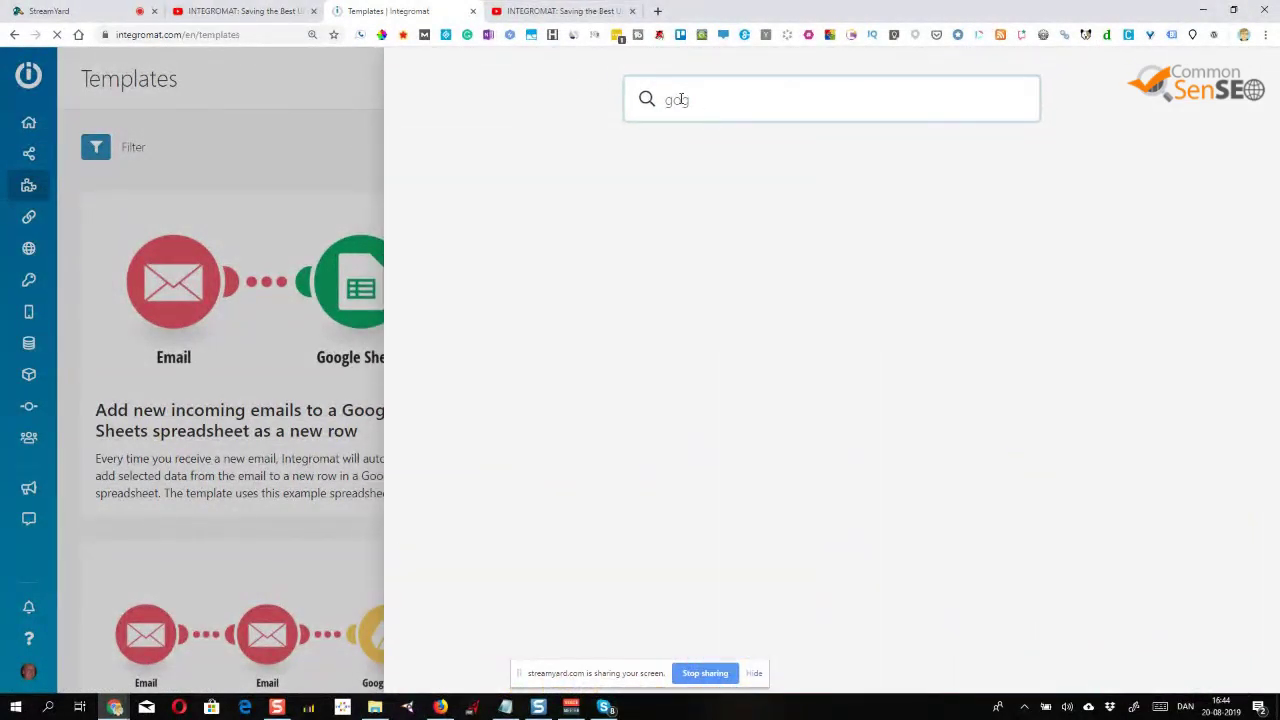
type("gle")
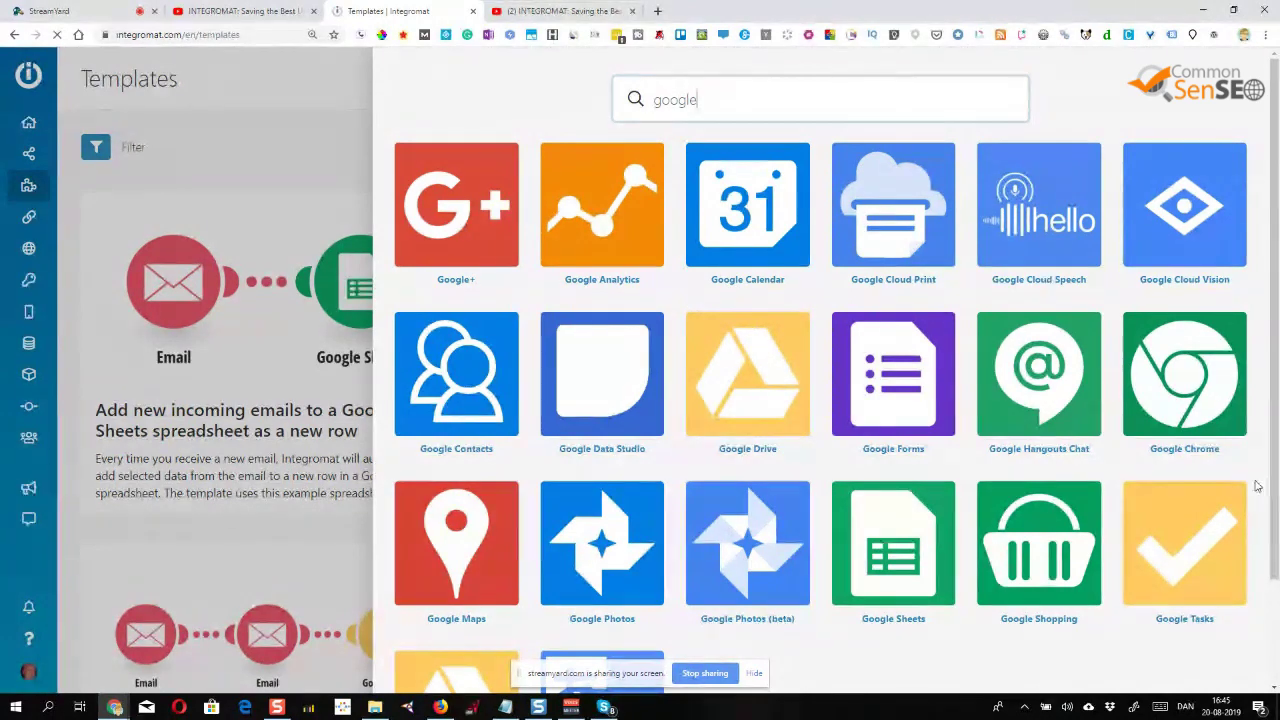
scroll(1273, 490, "down", 2)
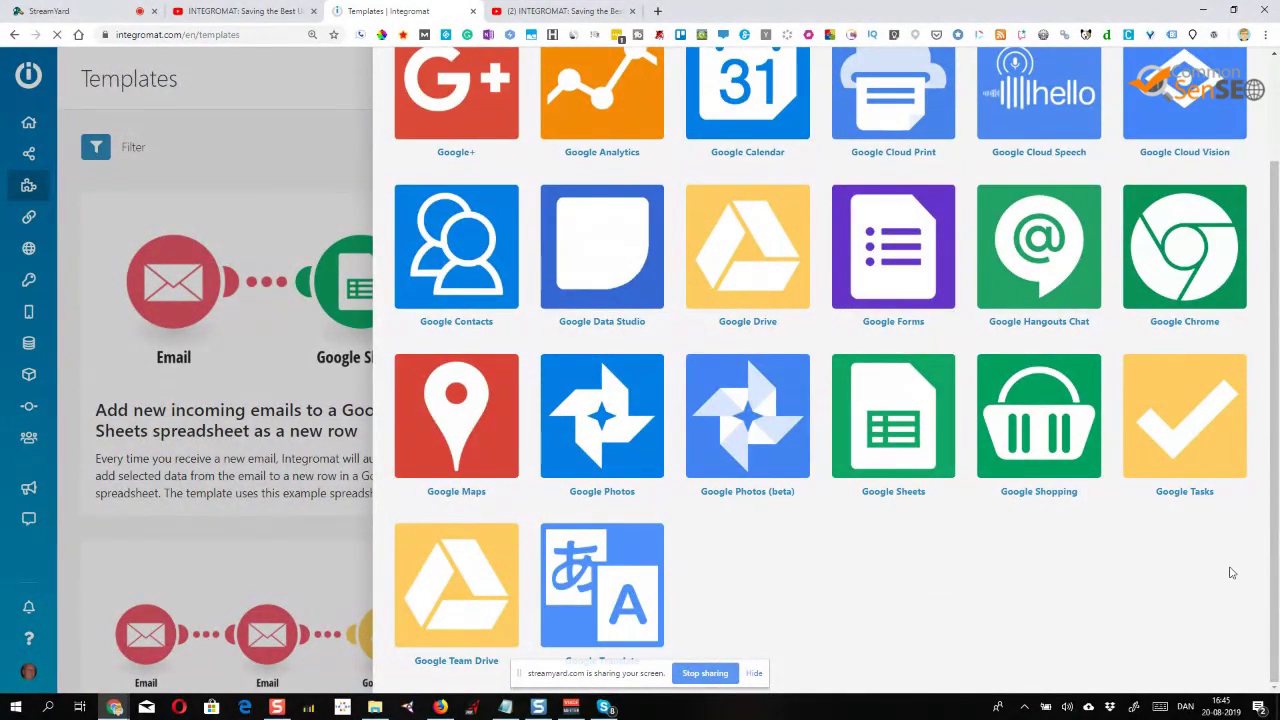
scroll(1164, 587, "up", 2)
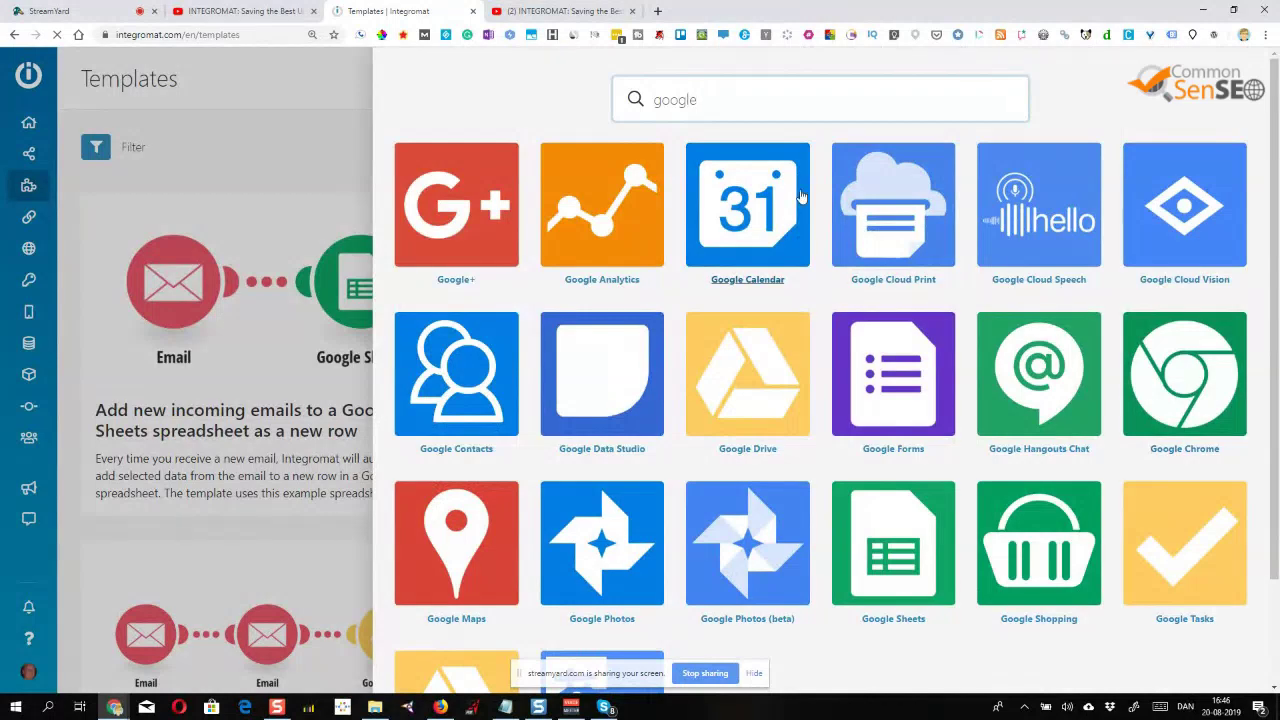
Search the template filter's apps for "rss" and for "wor", and close the filter without choosing an app.
left_click_drag(712, 99, 603, 115)
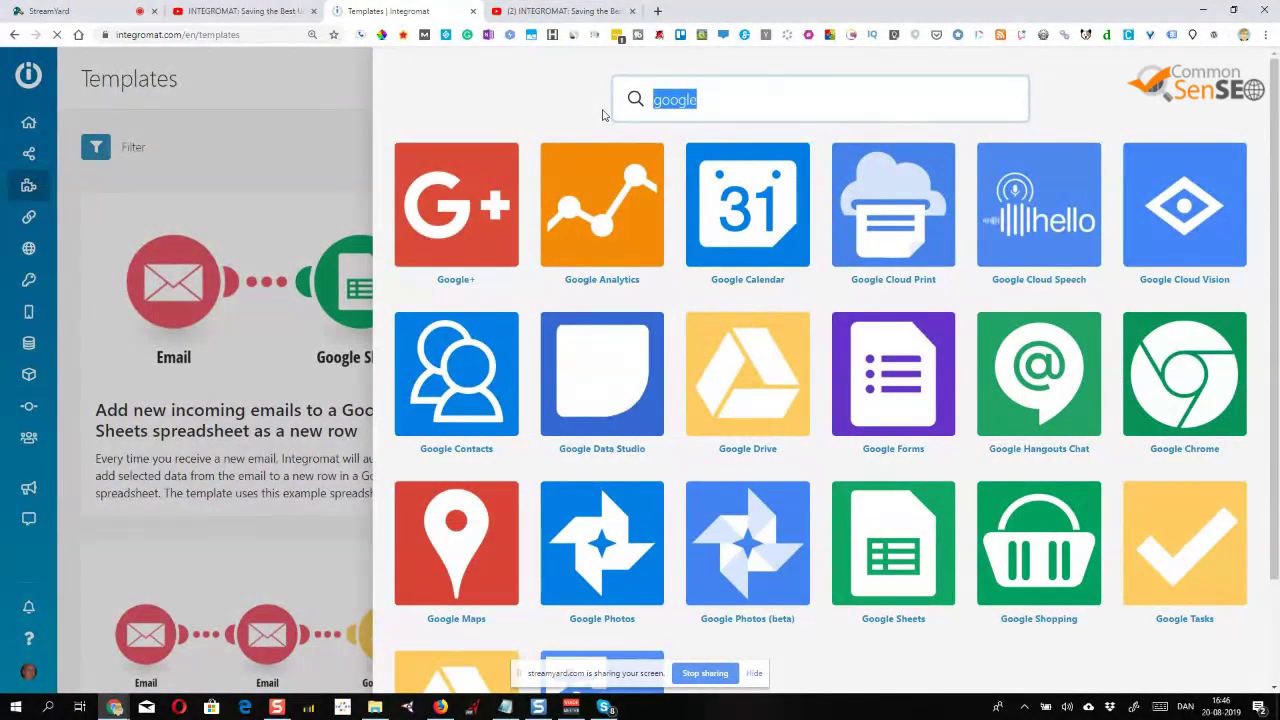
type("rss")
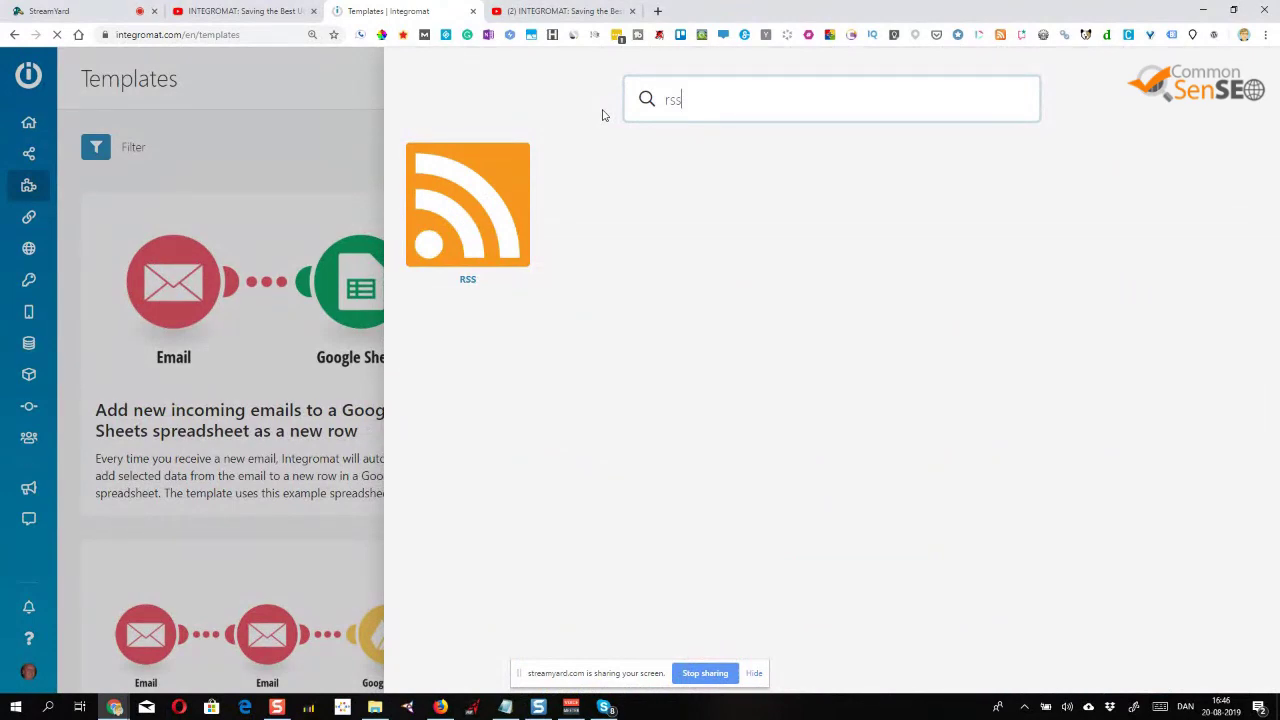
key("BackSpace")
key("BackSpace")
key("BackSpace")
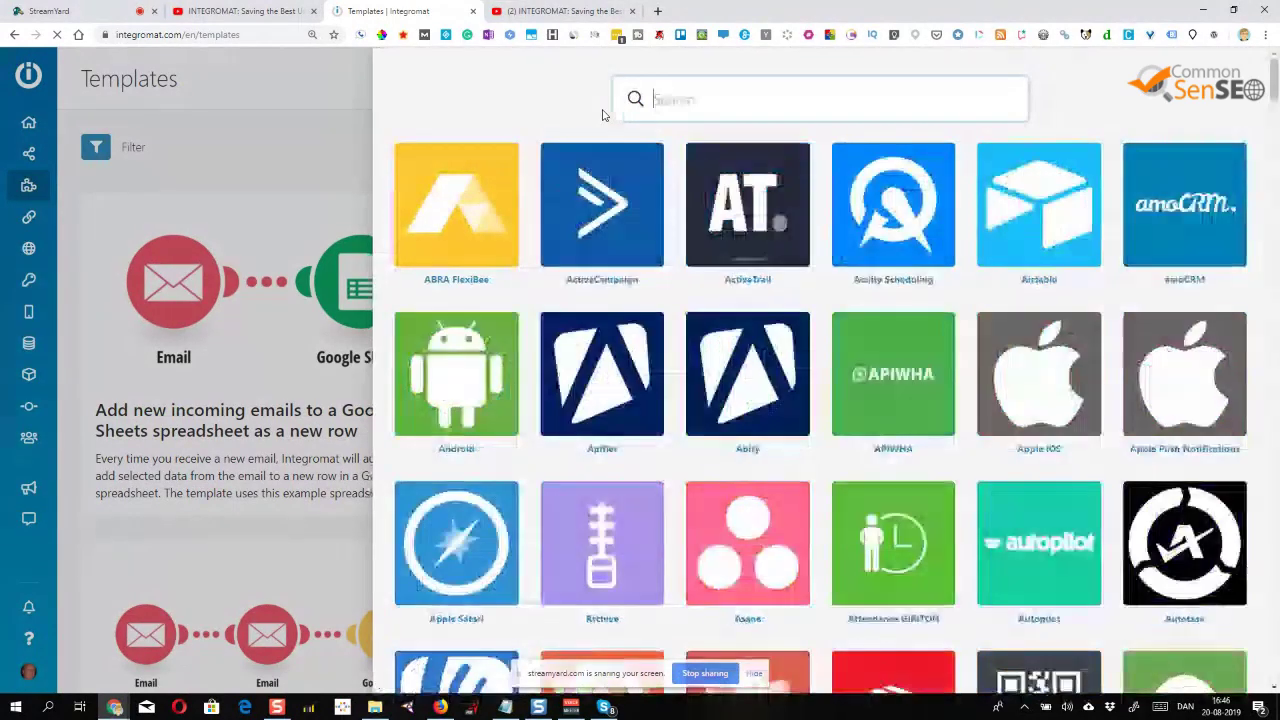
type("wor")
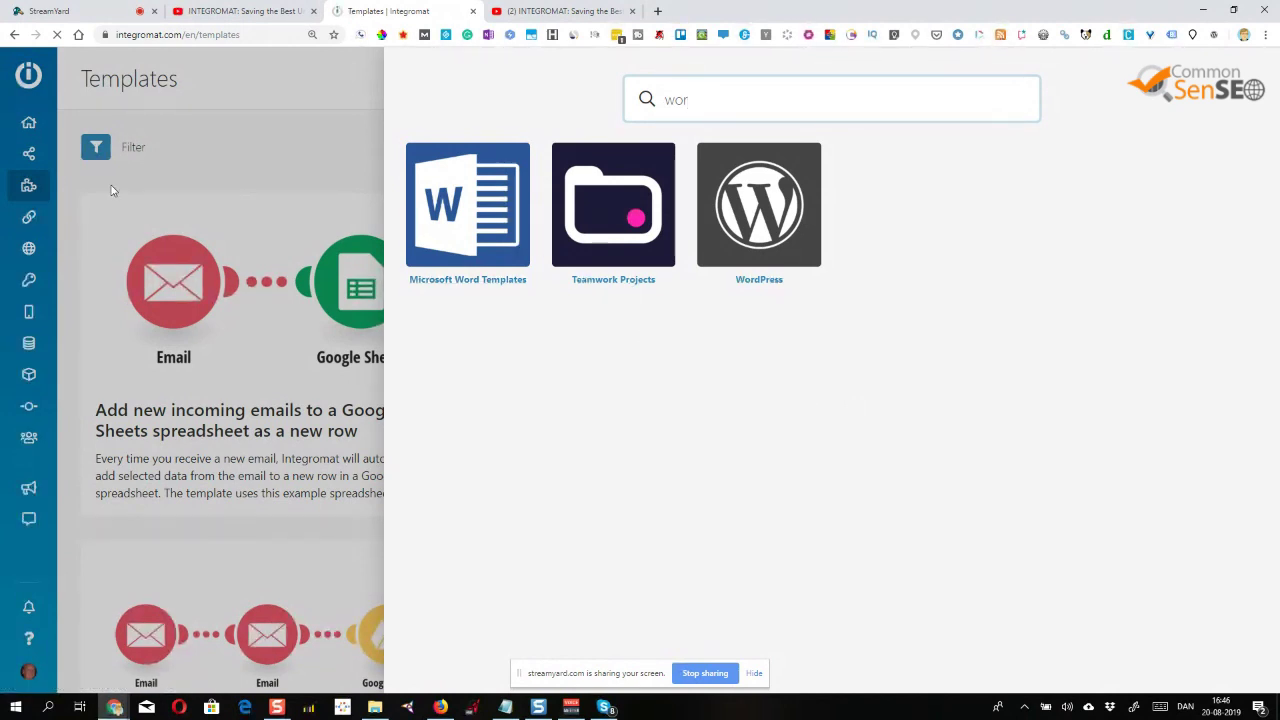
left_click(81, 290)
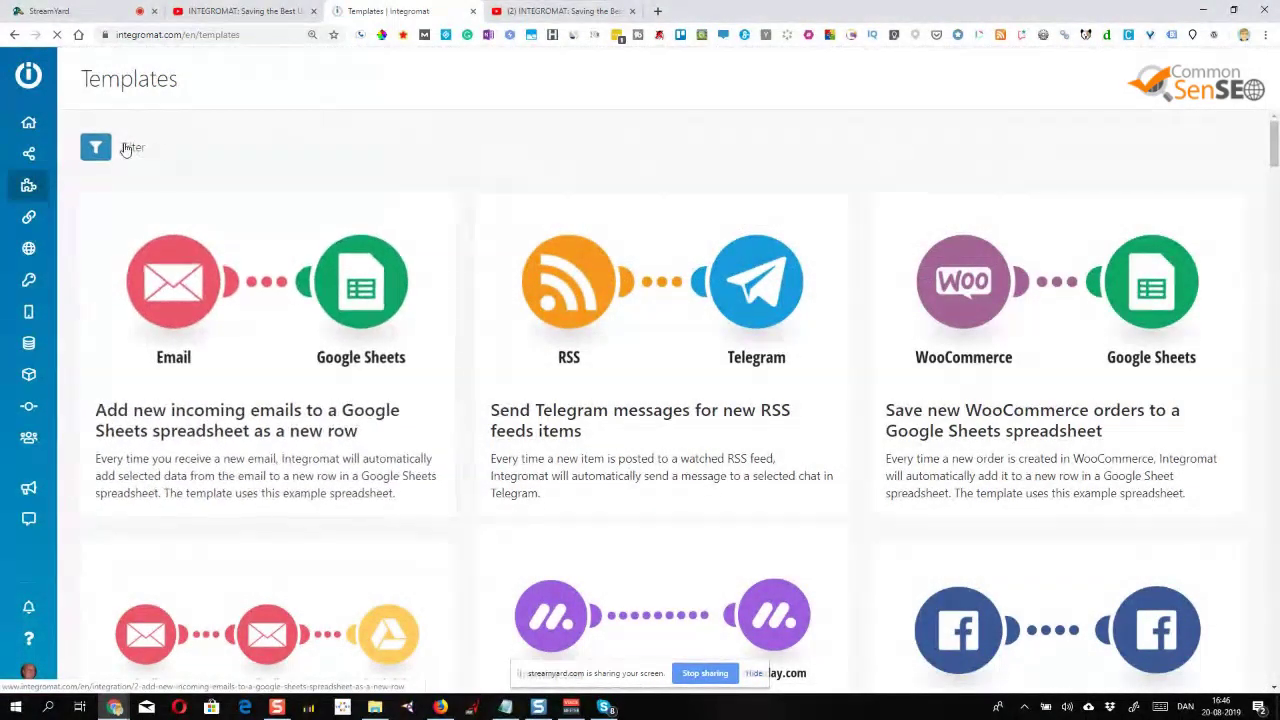
Open the list of third-party service connections for the Integromat account.
mouse_move(40, 218)
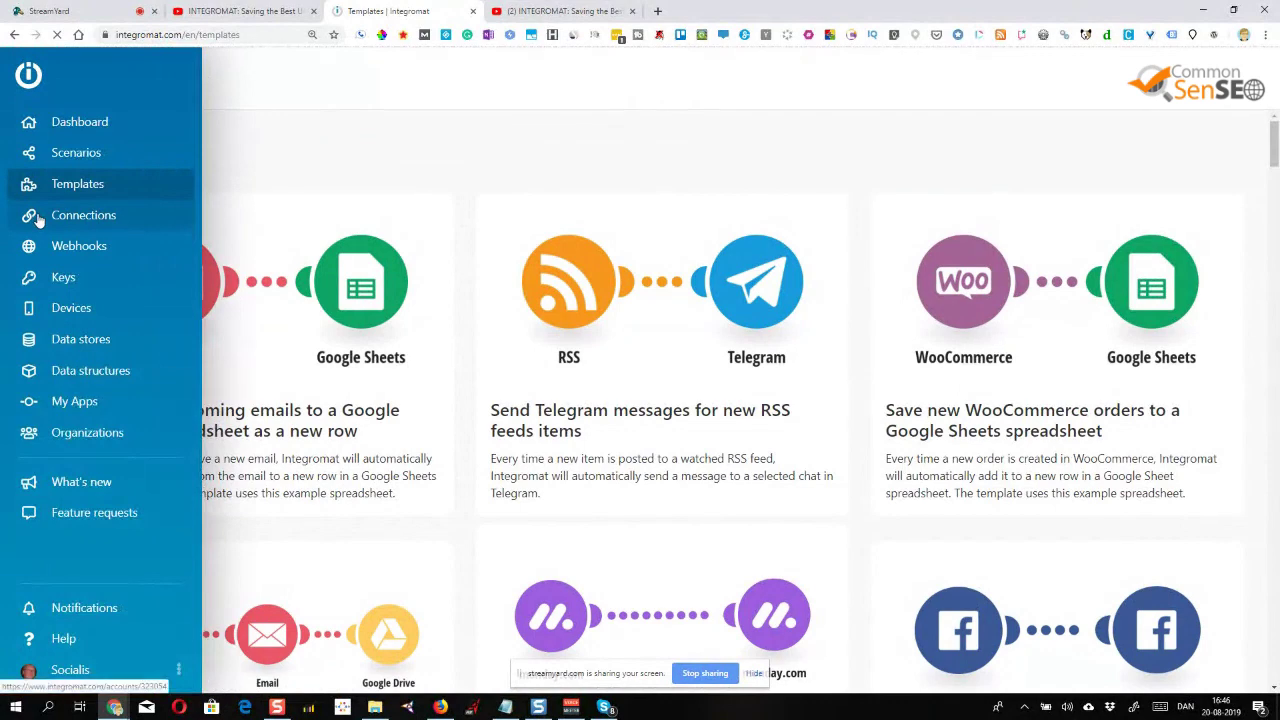
left_click(91, 217)
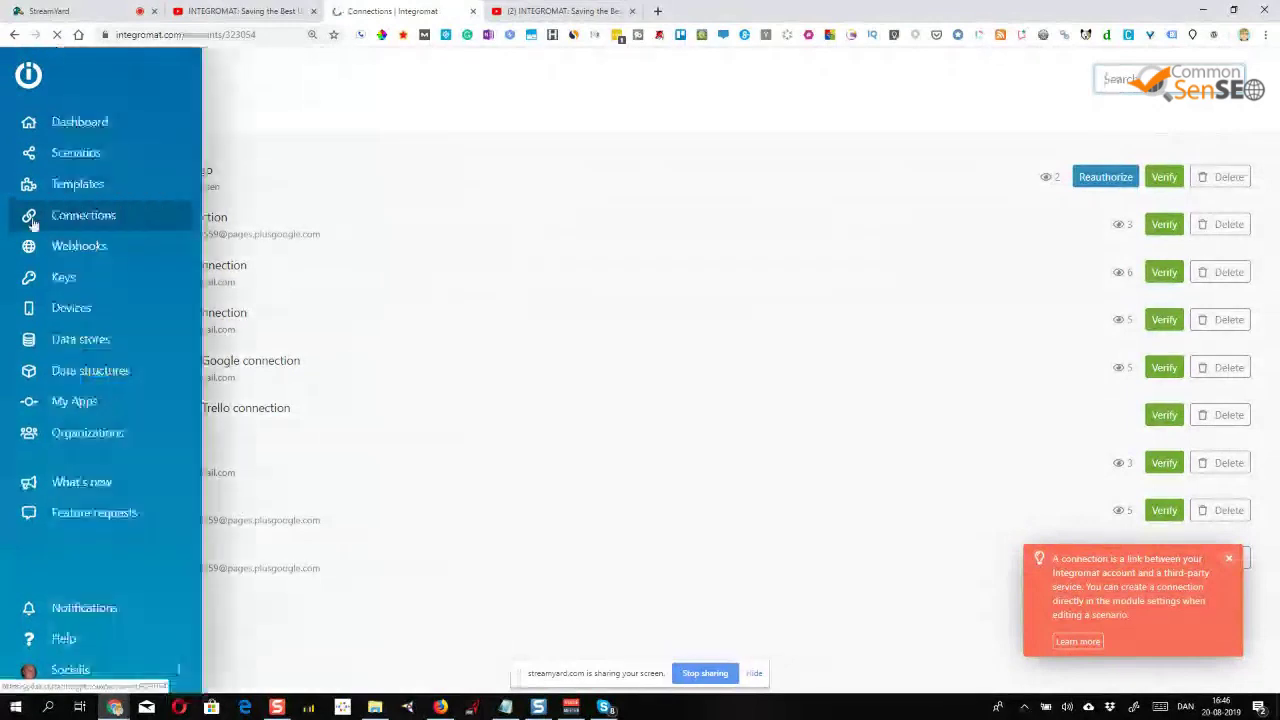
Open the account's list of keys, followed by its list of devices.
left_click(63, 278)
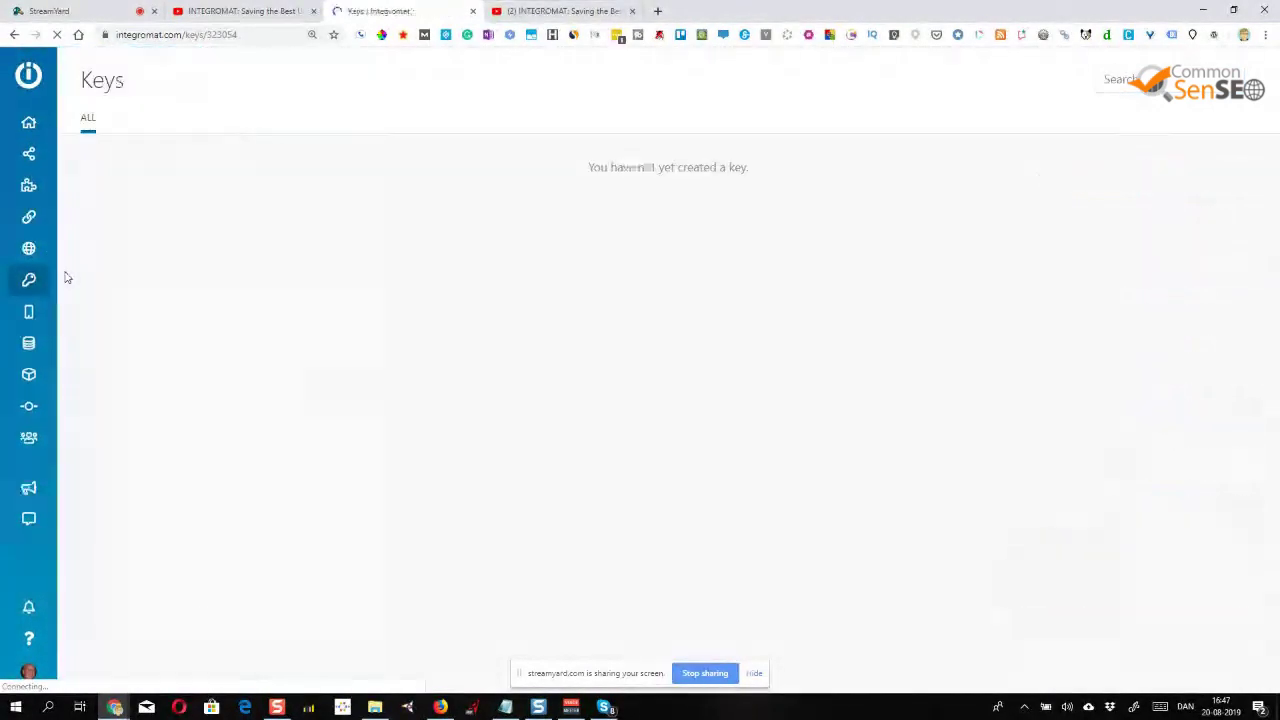
mouse_move(64, 278)
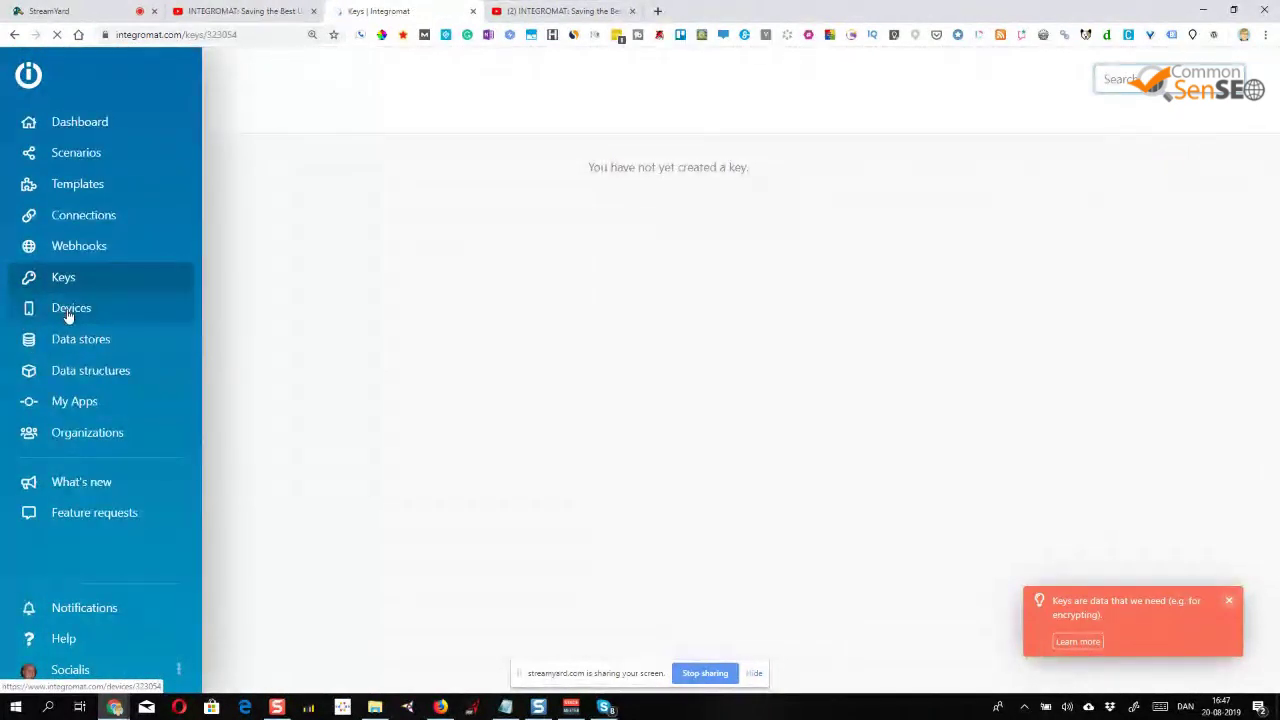
left_click(68, 313)
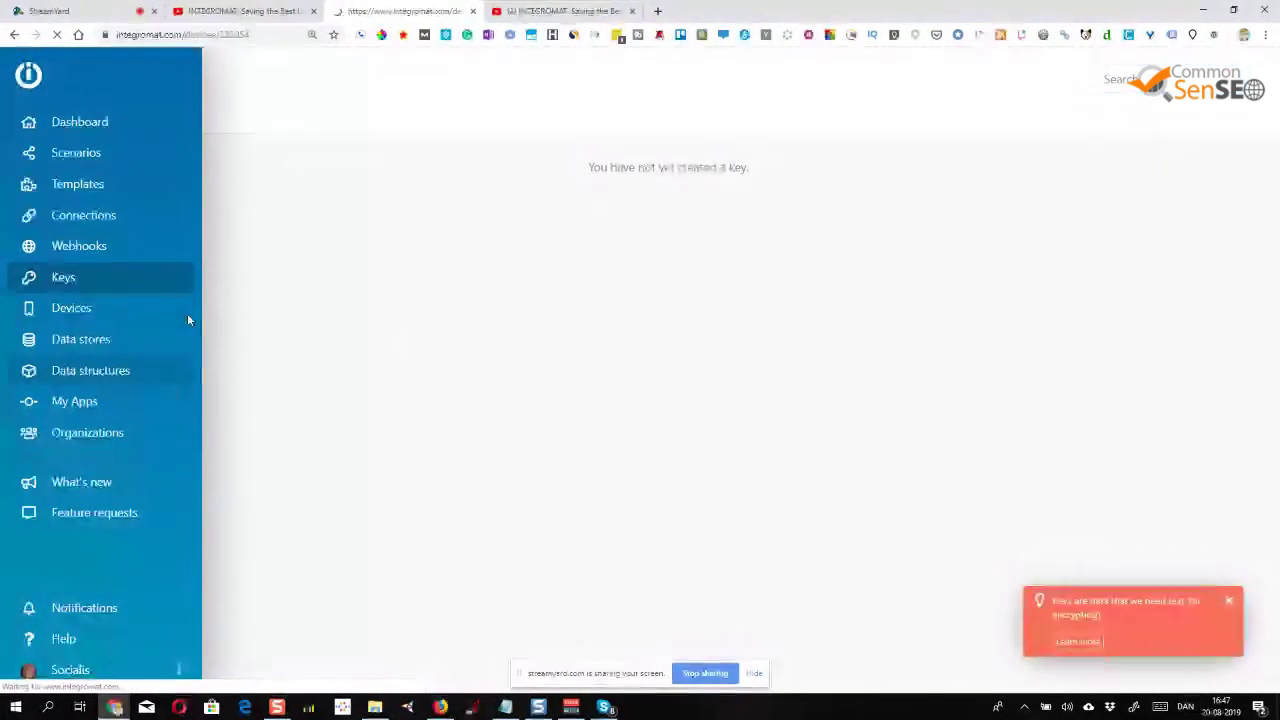
Look over the custom apps list and open the account's organizations overview.
mouse_move(52, 372)
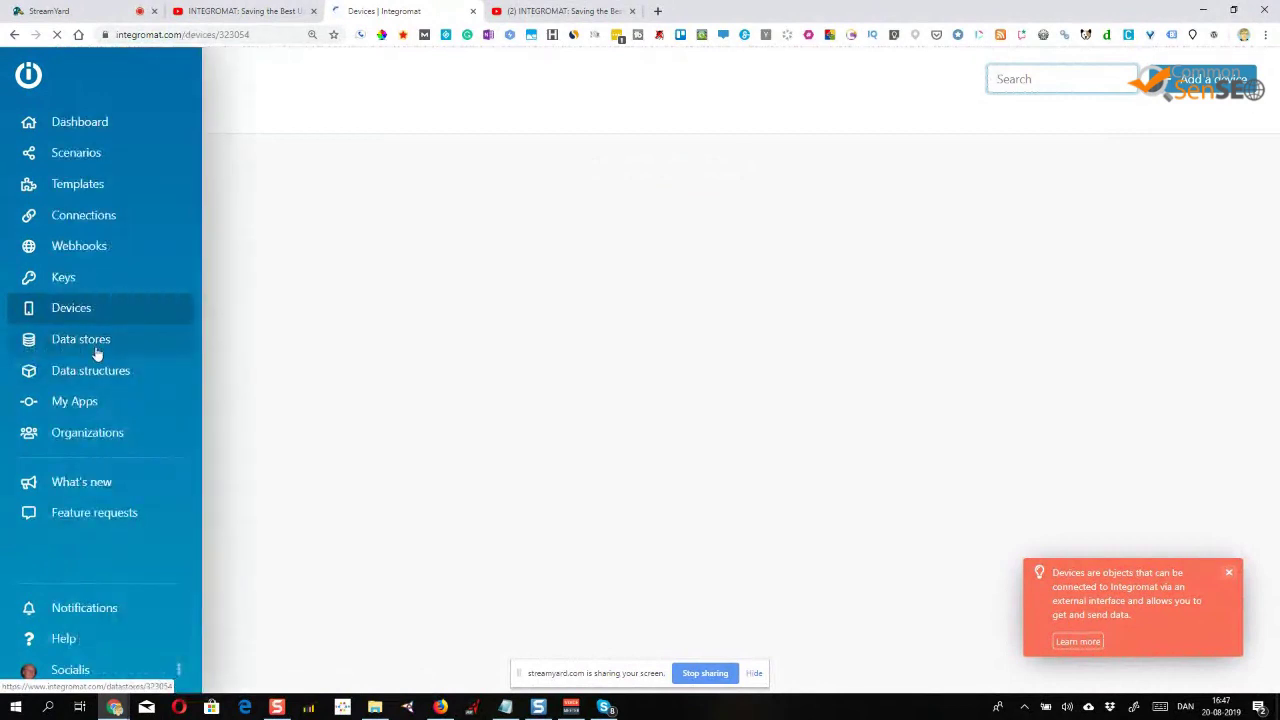
left_click(88, 403)
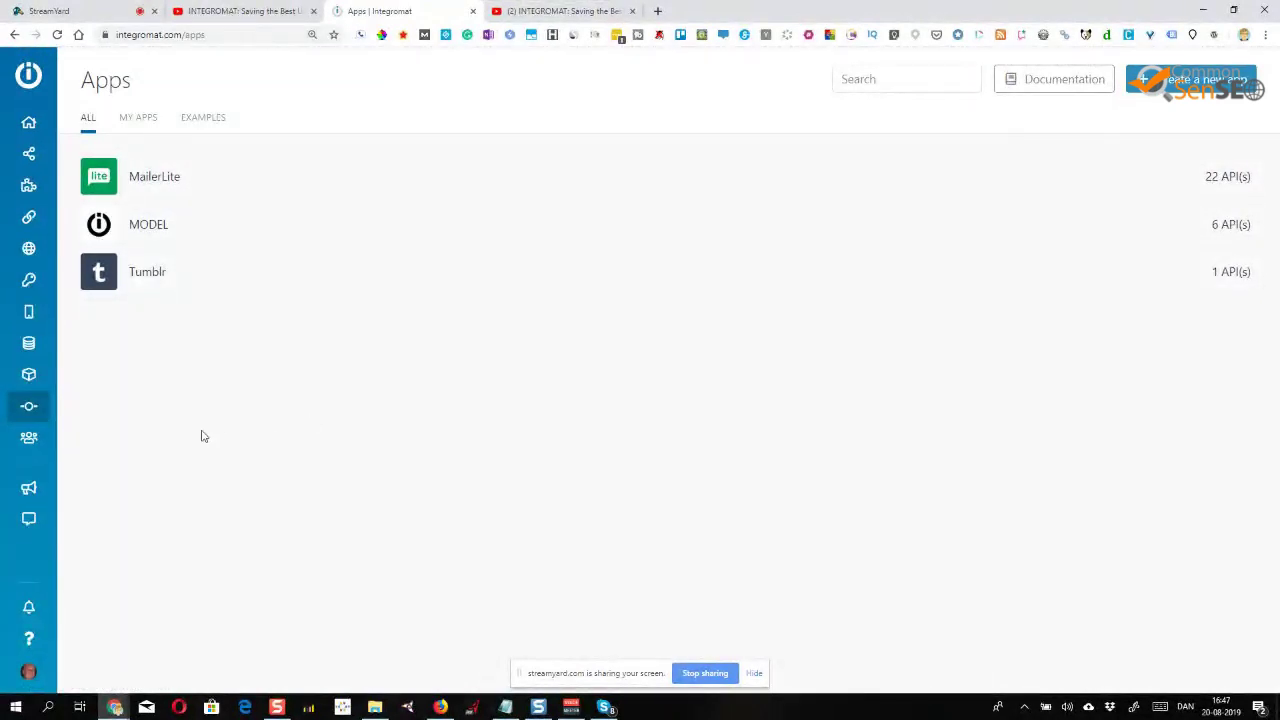
mouse_move(43, 440)
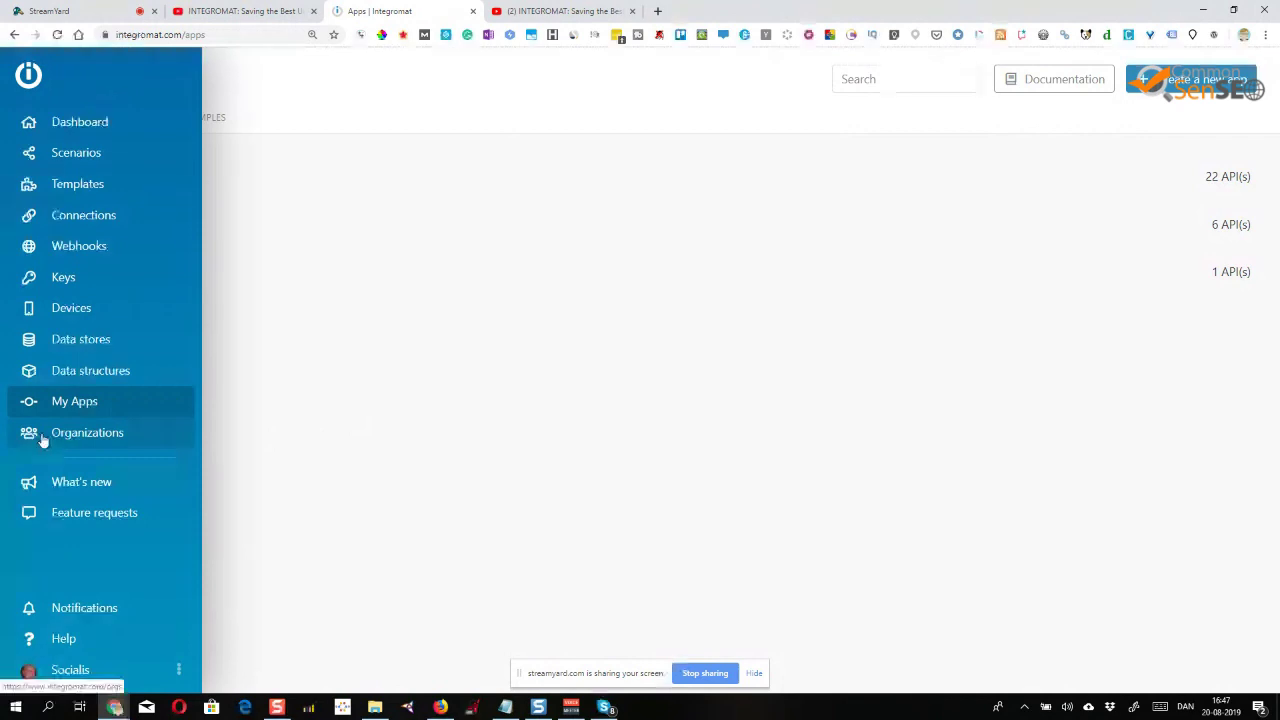
left_click(98, 440)
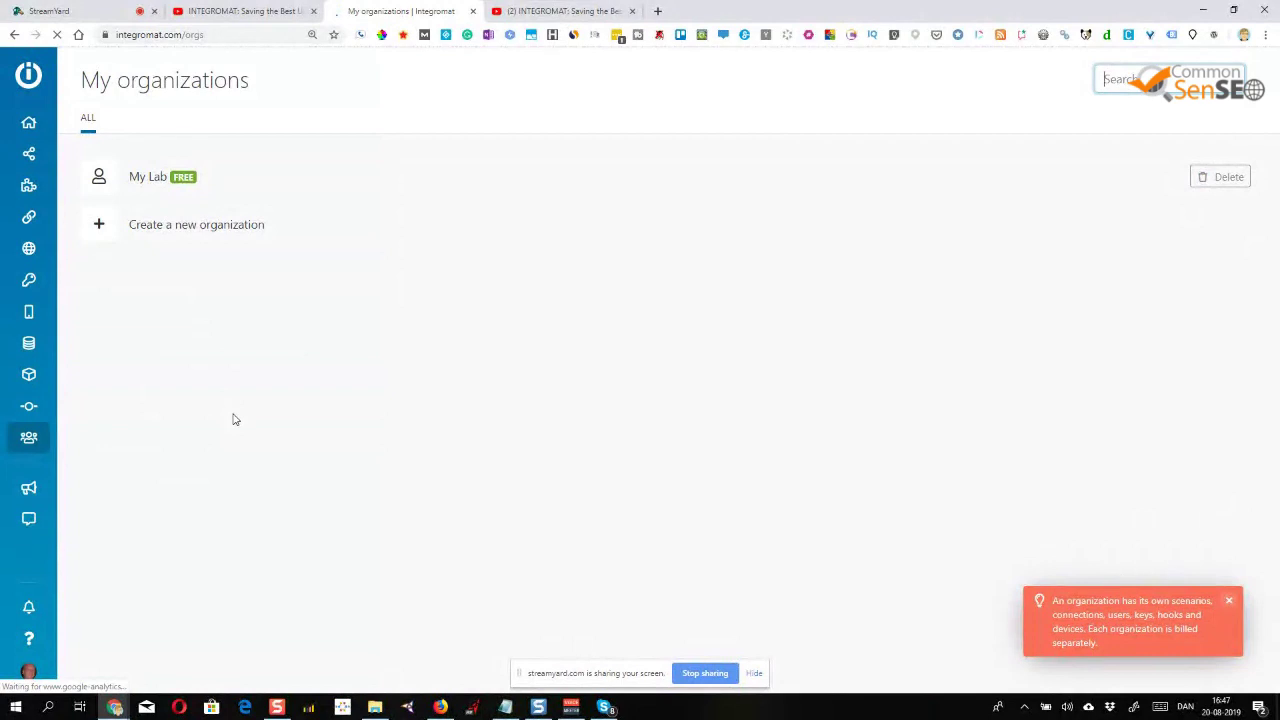
Open the What's new timeline, look back through the 2019 releases to March, and show the additional navigation entries.
mouse_move(30, 497)
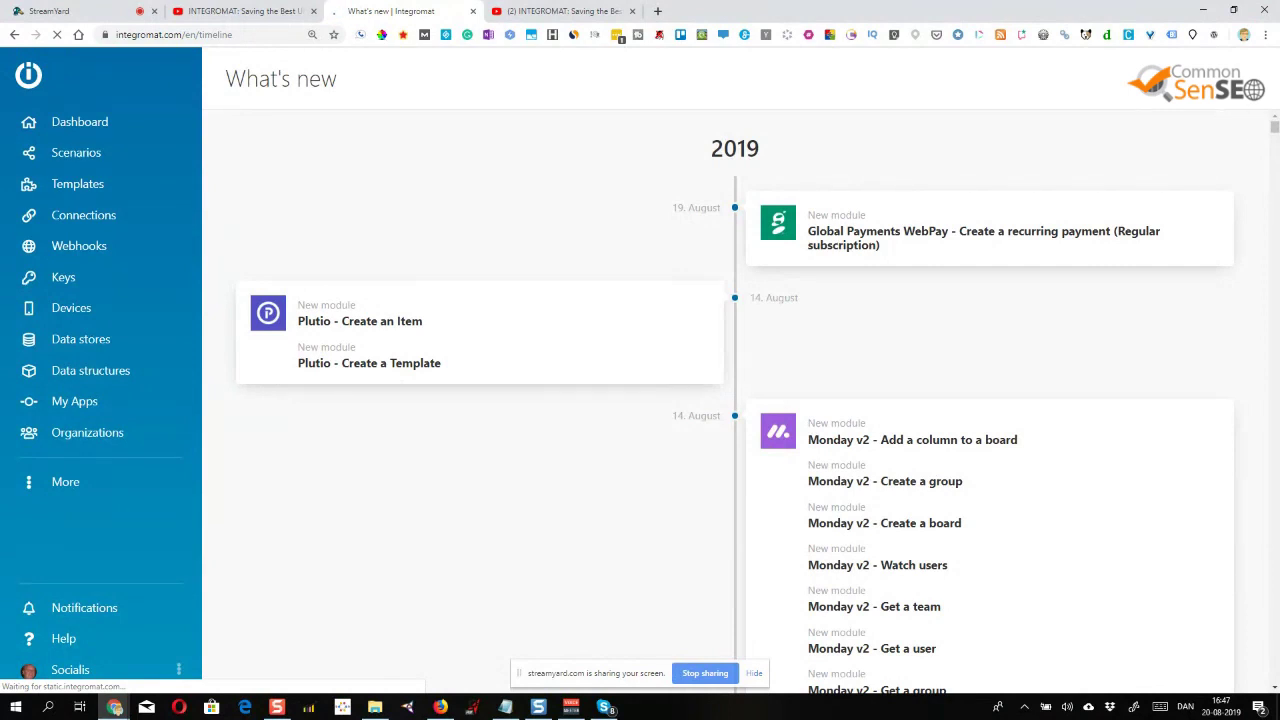
left_click_drag(1274, 127, 1274, 267)
left_click_drag(1275, 272, 1275, 316)
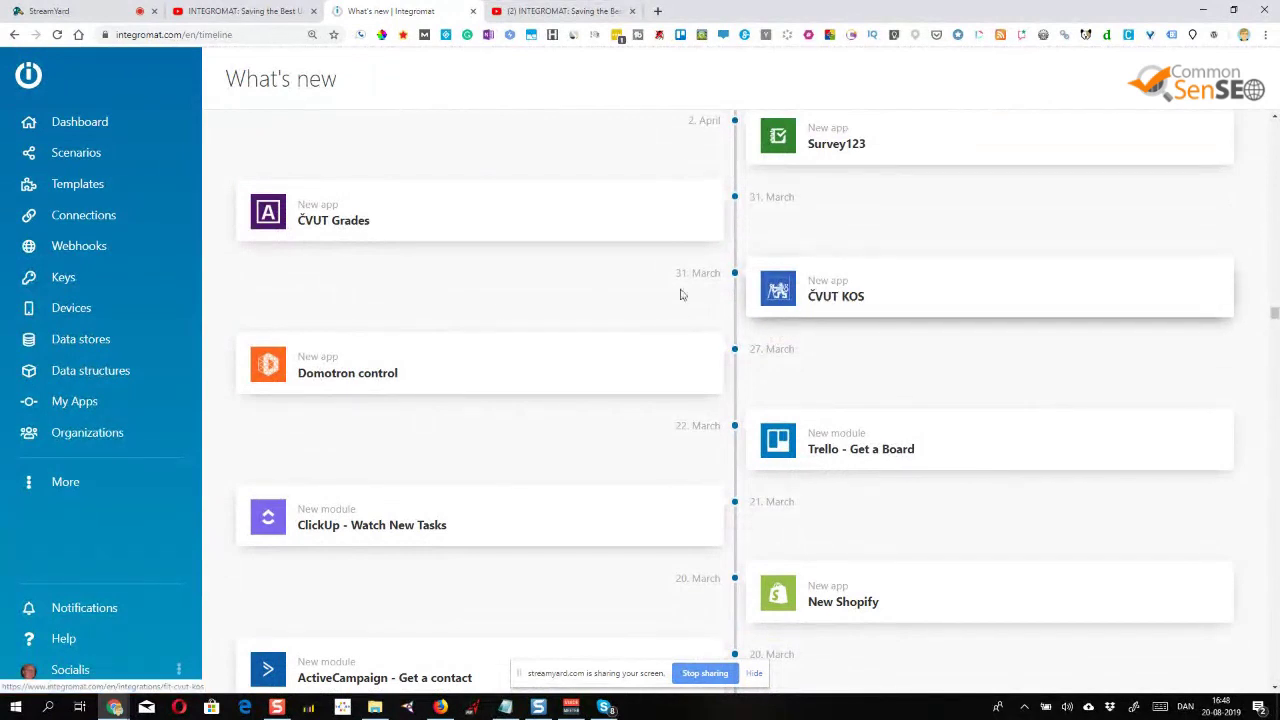
left_click(103, 490)
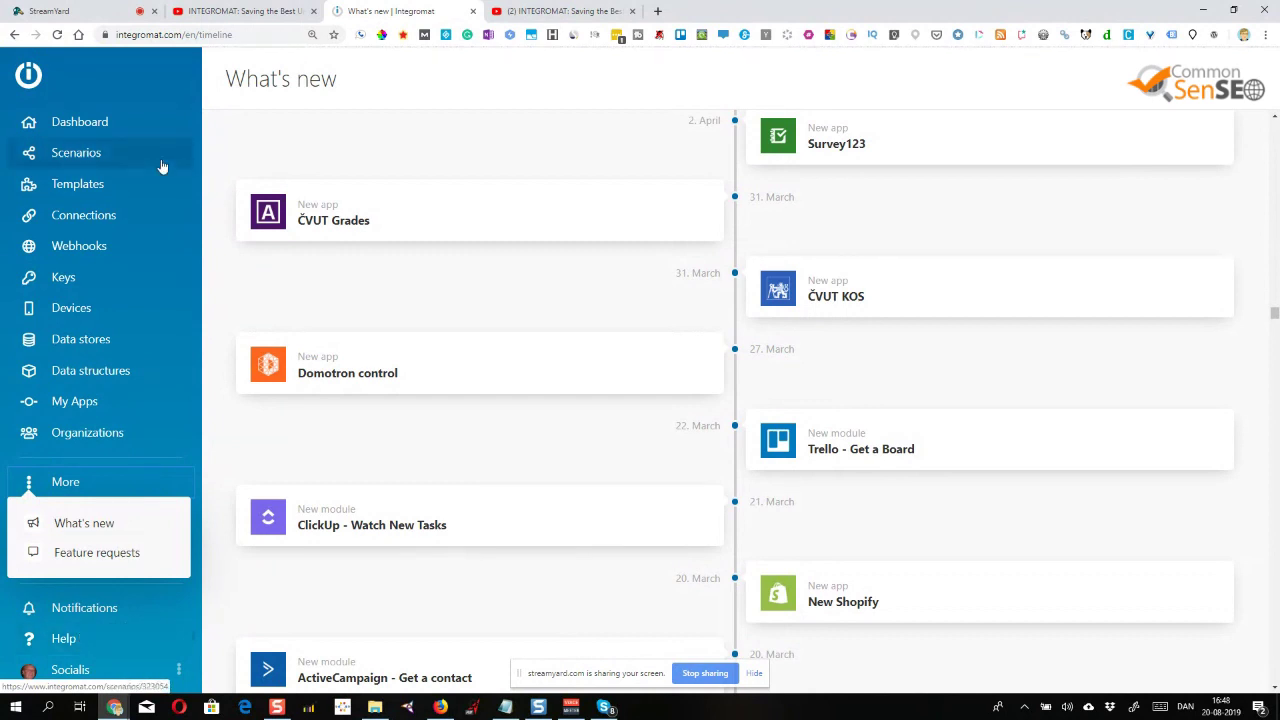
Go back to the list of all scenarios and open the "Post on LinkedIn for new videos on YouTube" scenario.
left_click(114, 126)
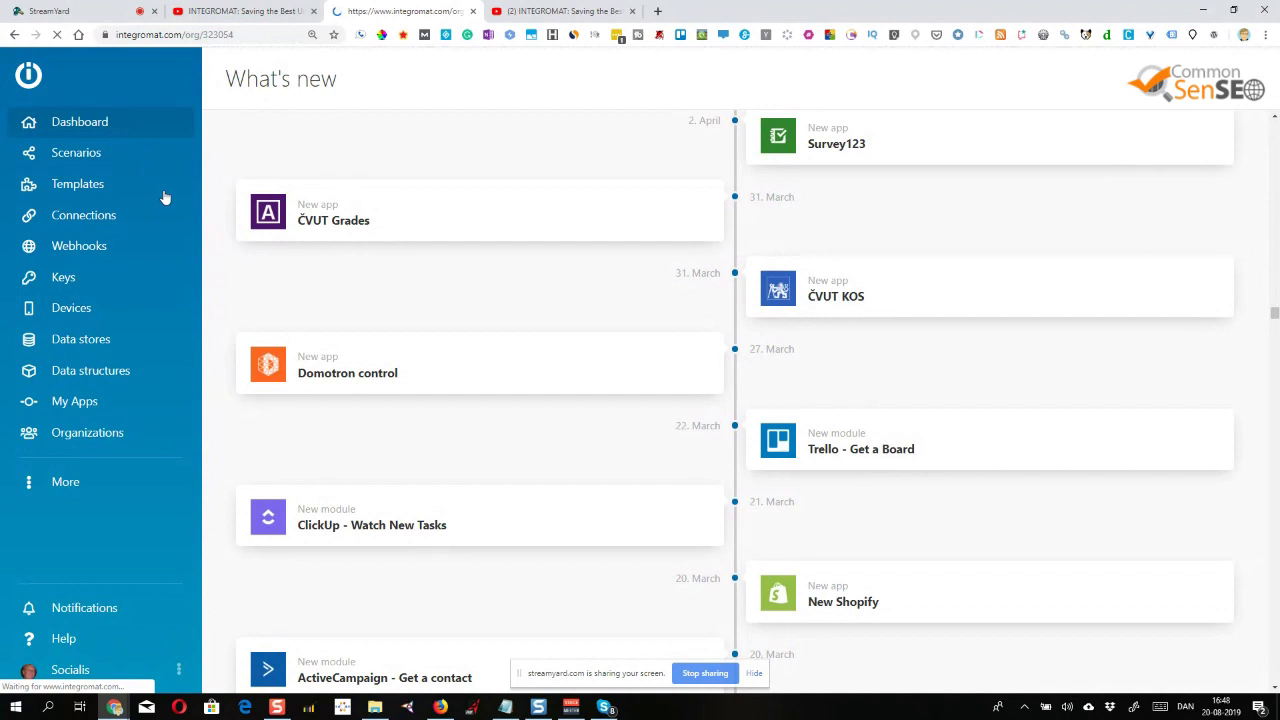
left_click(93, 155)
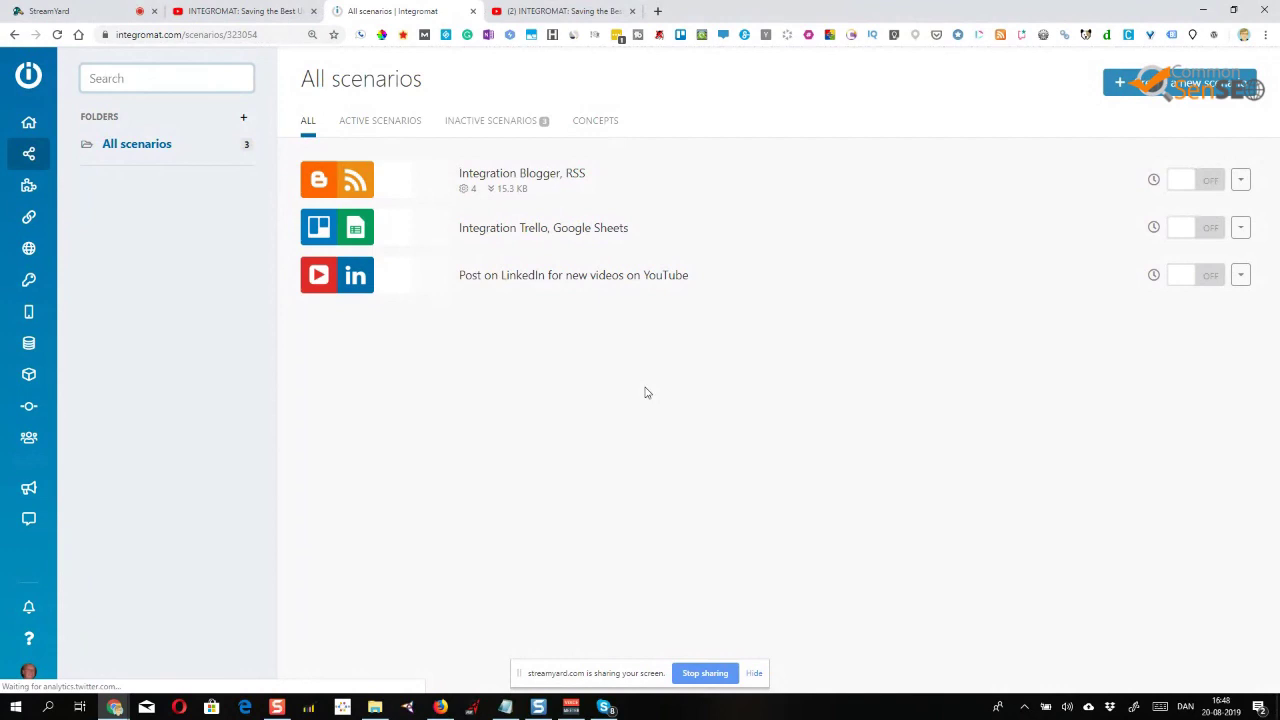
left_click(519, 280)
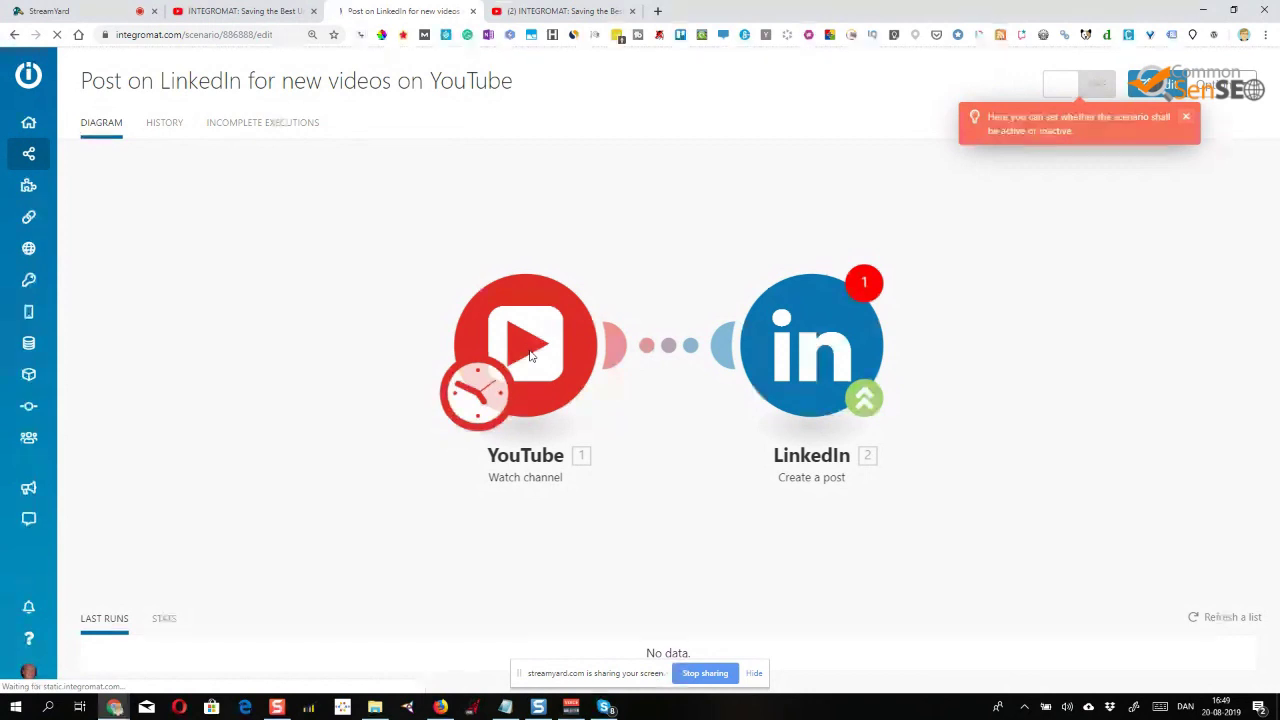
Review the YouTube module's connection, playlist and maximum number of returned videos, and close its settings without changes.
left_click(580, 330)
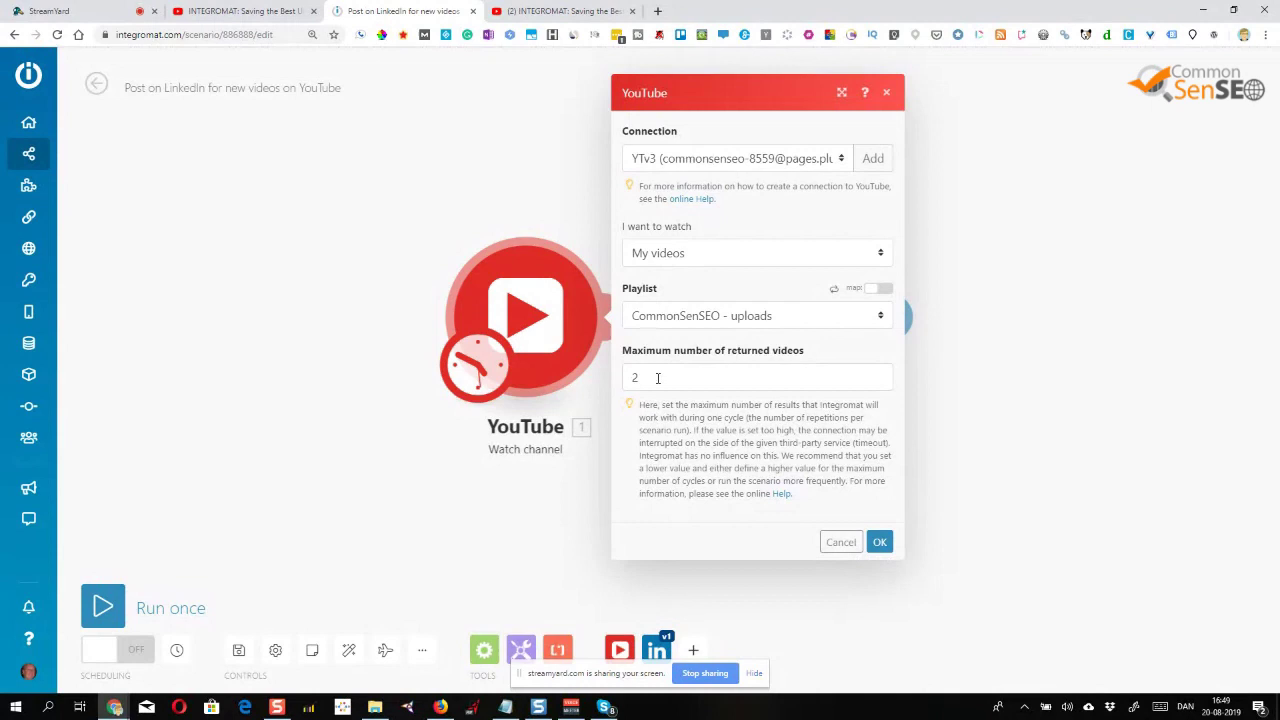
left_click(657, 377)
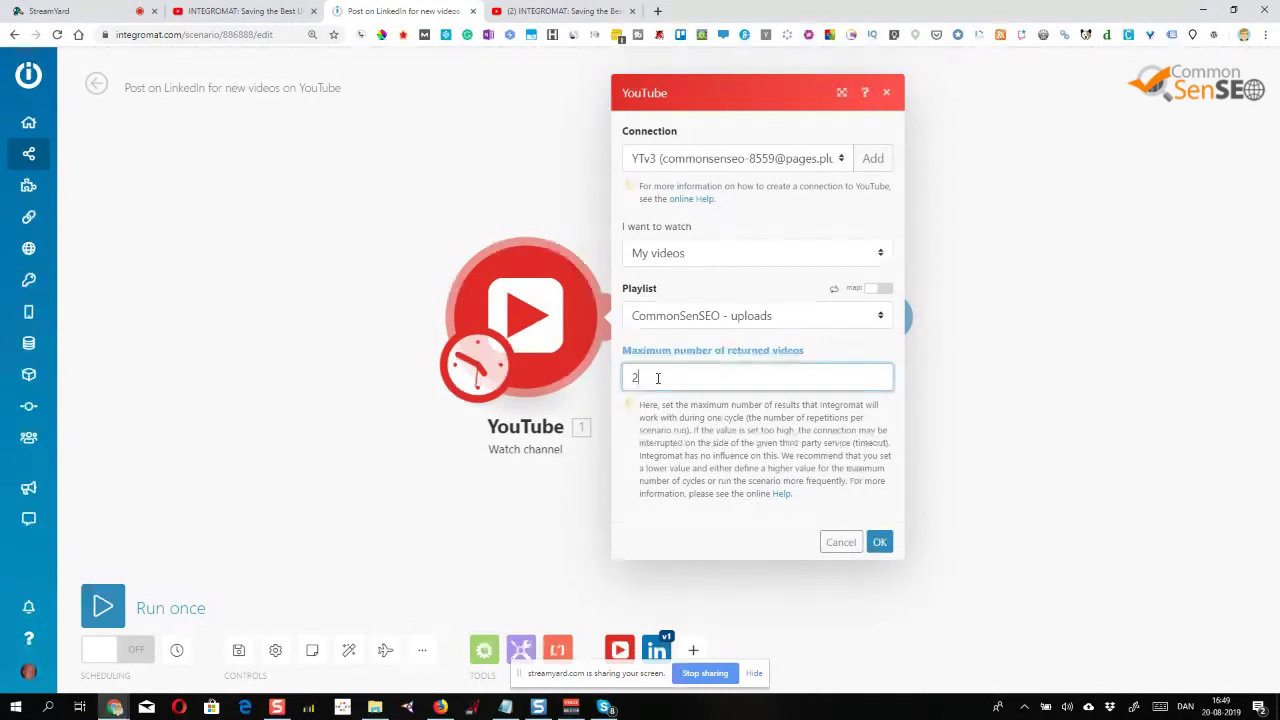
left_click(841, 543)
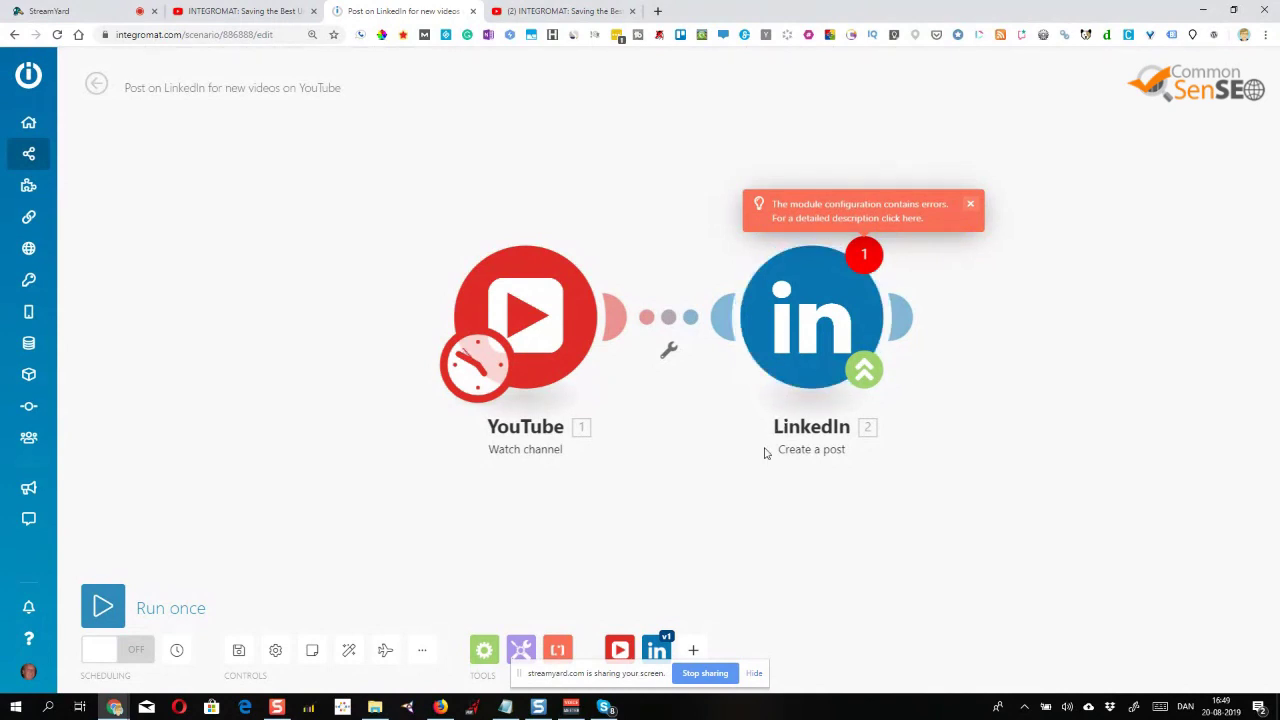
Review the LinkedIn module's link, title and description settings, and leave the scenario editor without changes.
left_click(823, 333)
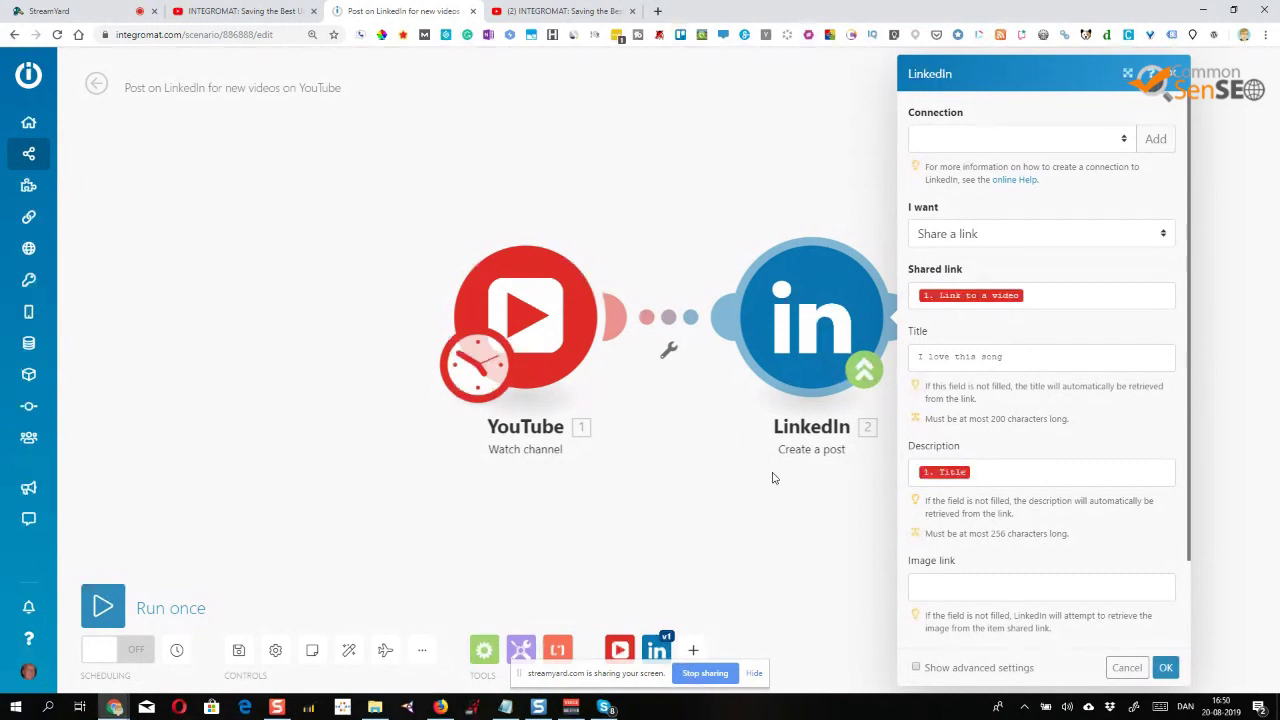
left_click(697, 464)
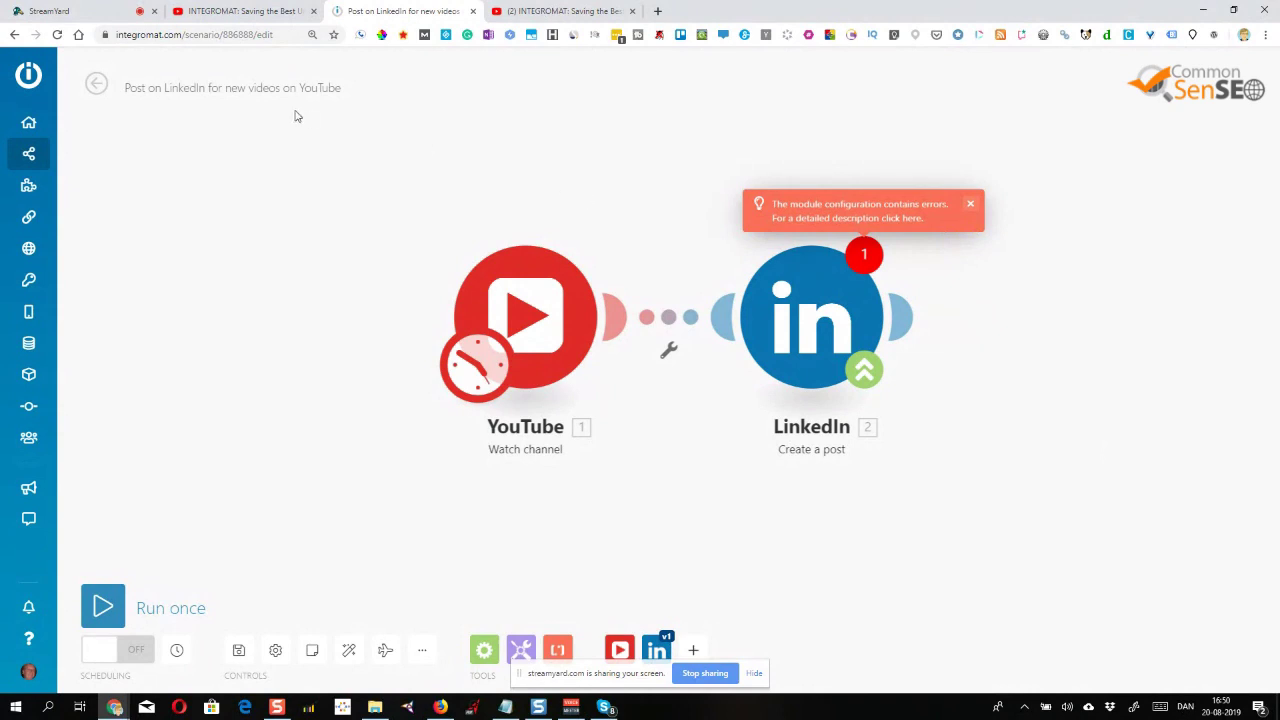
left_click(96, 88)
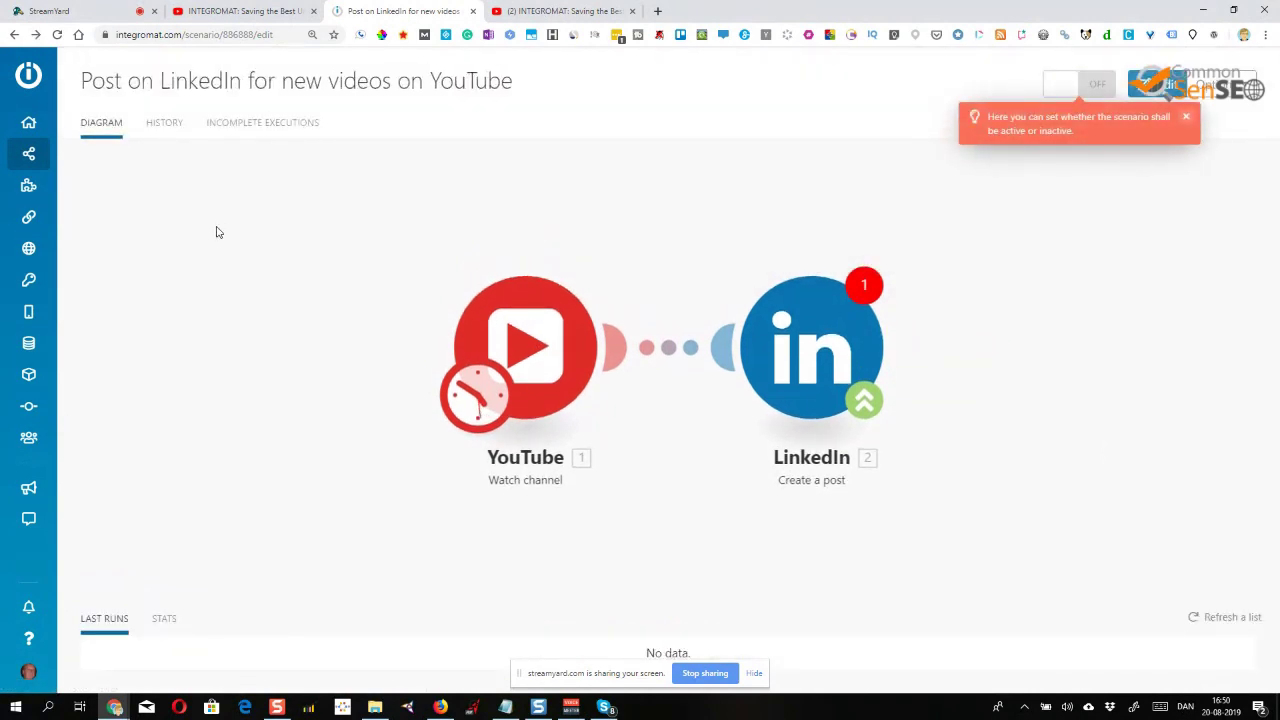
Open the "Integration Blogger, RSS" scenario from the scenario list, review its RSS module settings, and accept them as they are.
mouse_move(125, 193)
left_click(90, 156)
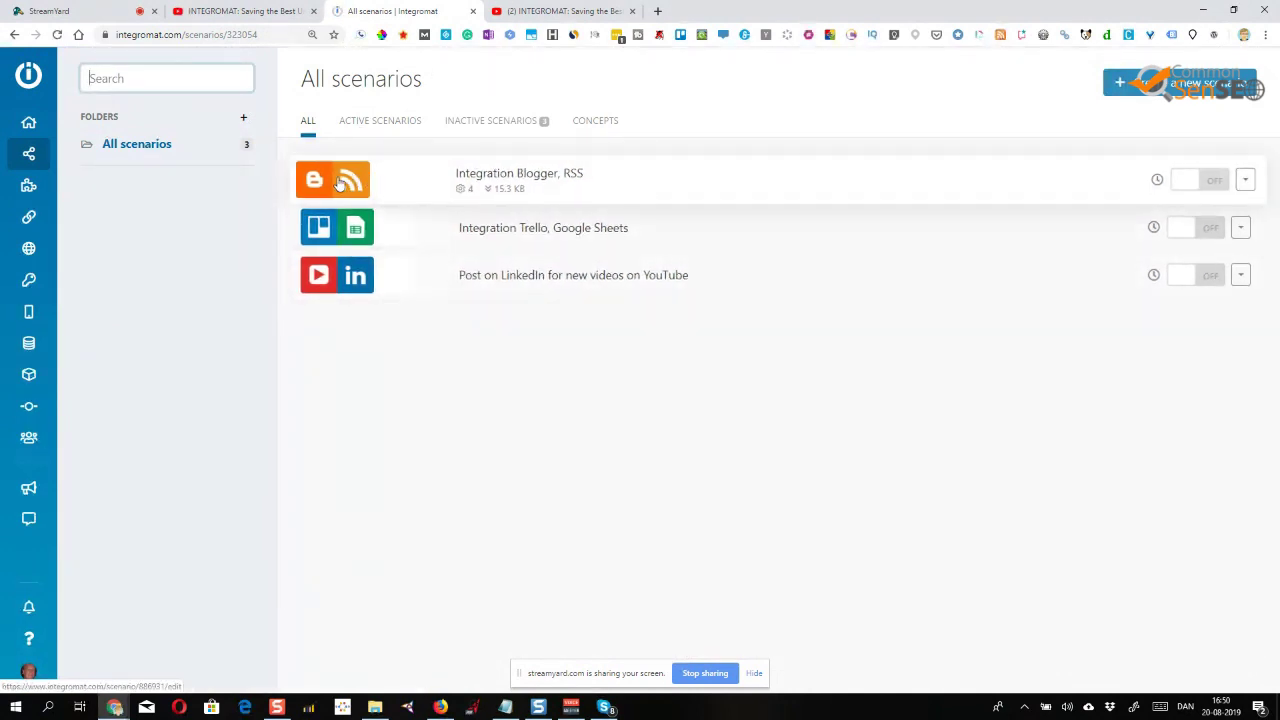
left_click(522, 178)
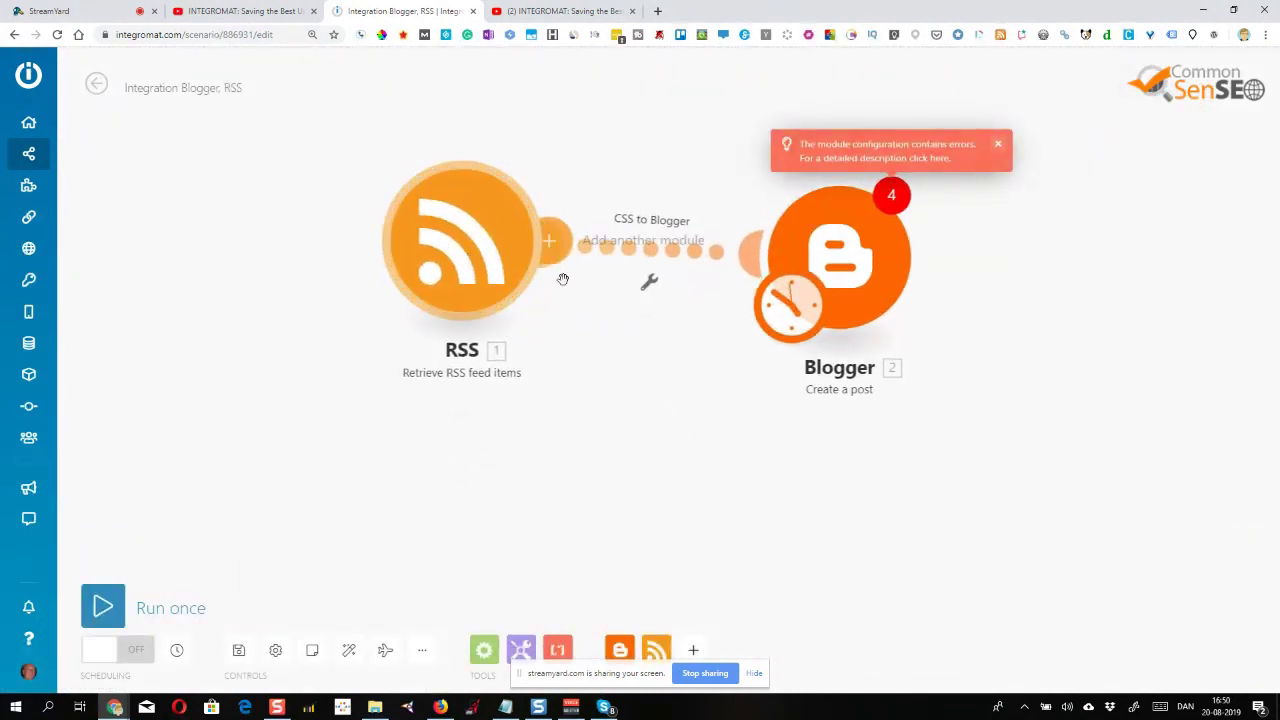
left_click(489, 270)
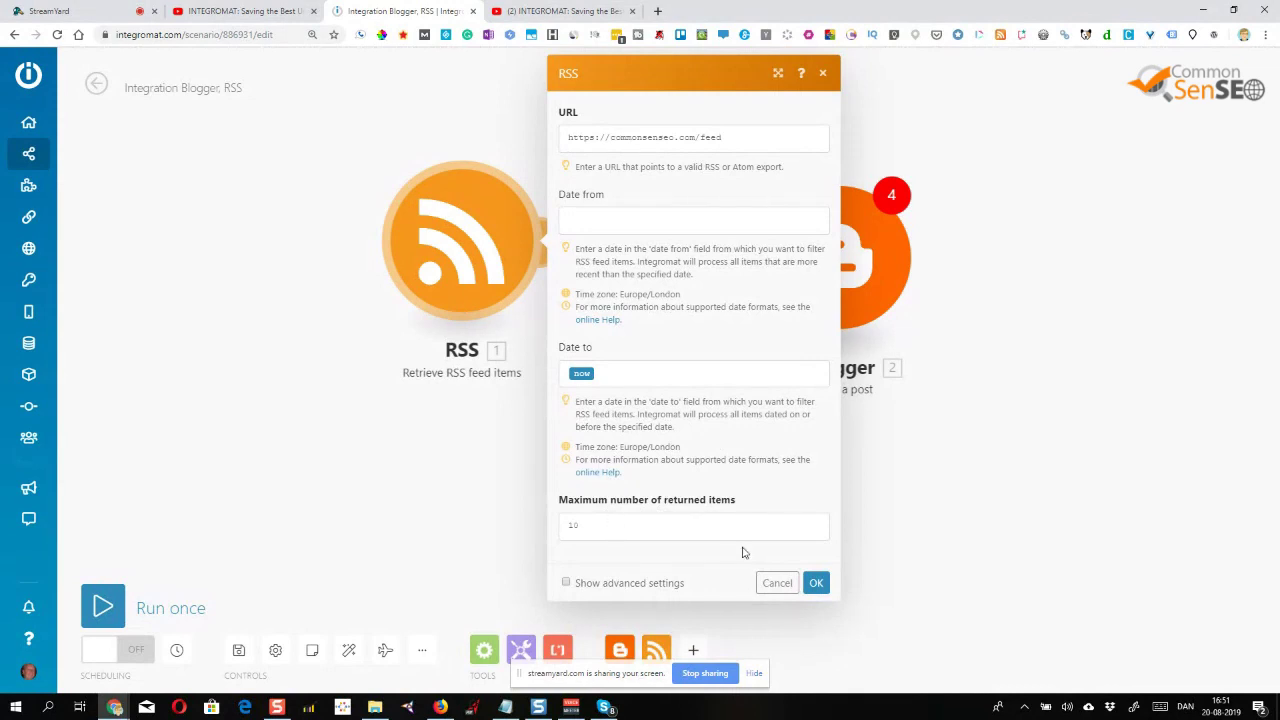
left_click(816, 584)
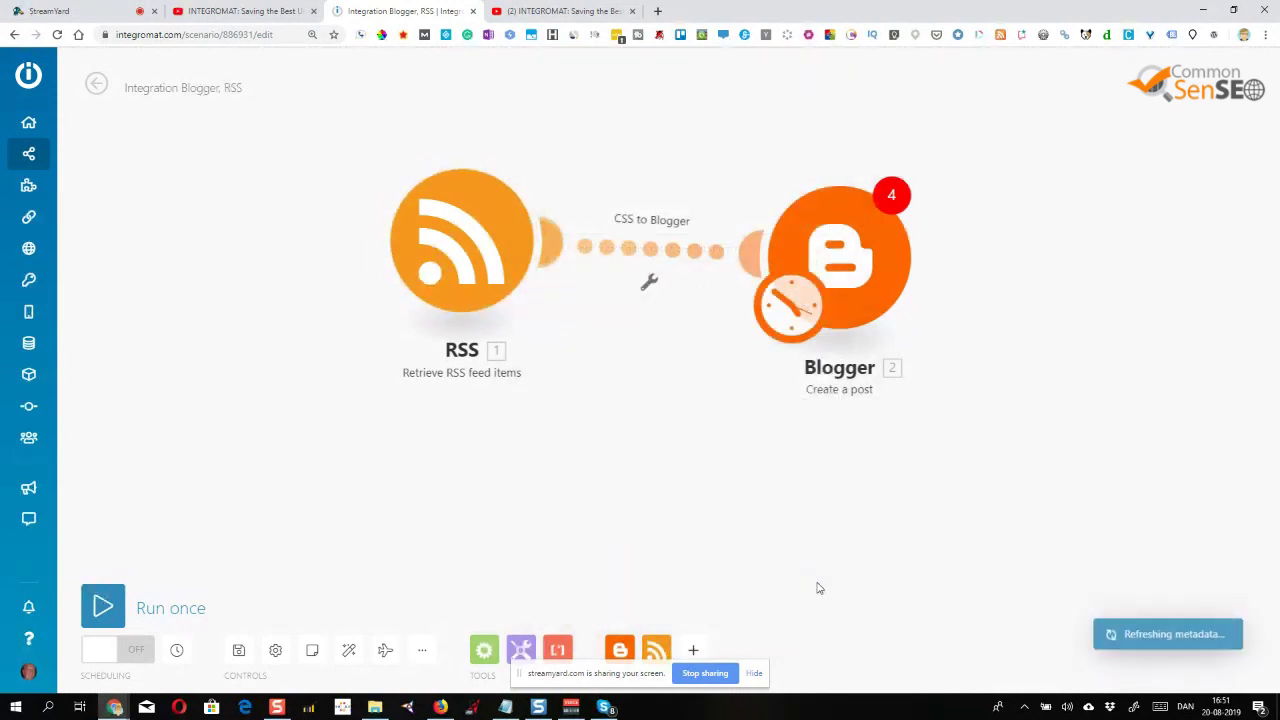
Review the Blogger module's title, content and status options, close its settings unchanged, and shift the module slightly upward.
left_click(855, 248)
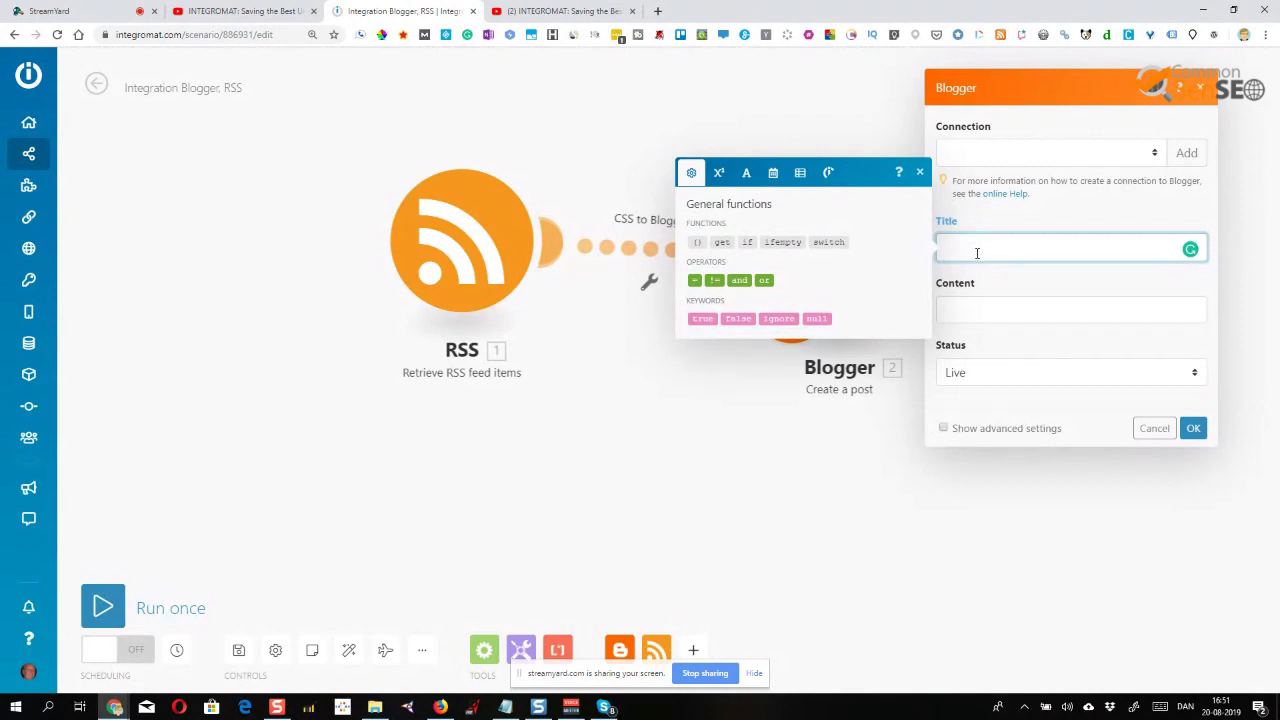
left_click(978, 320)
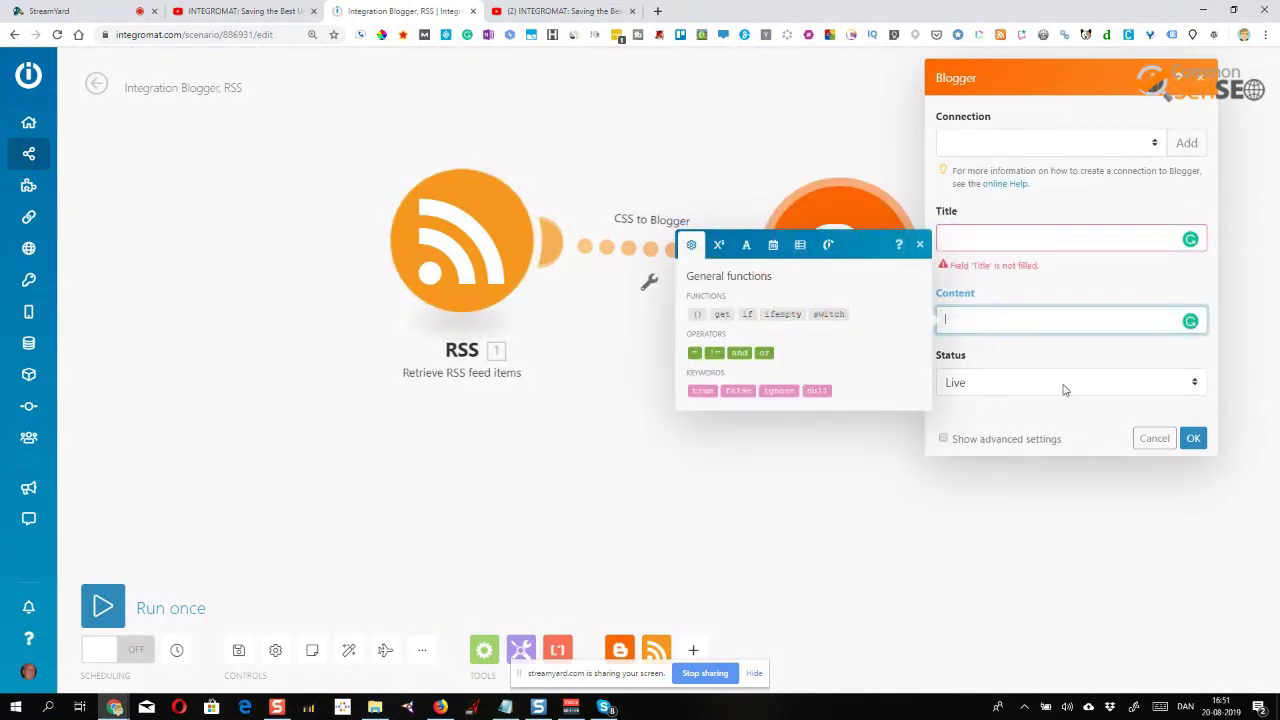
left_click(1149, 389)
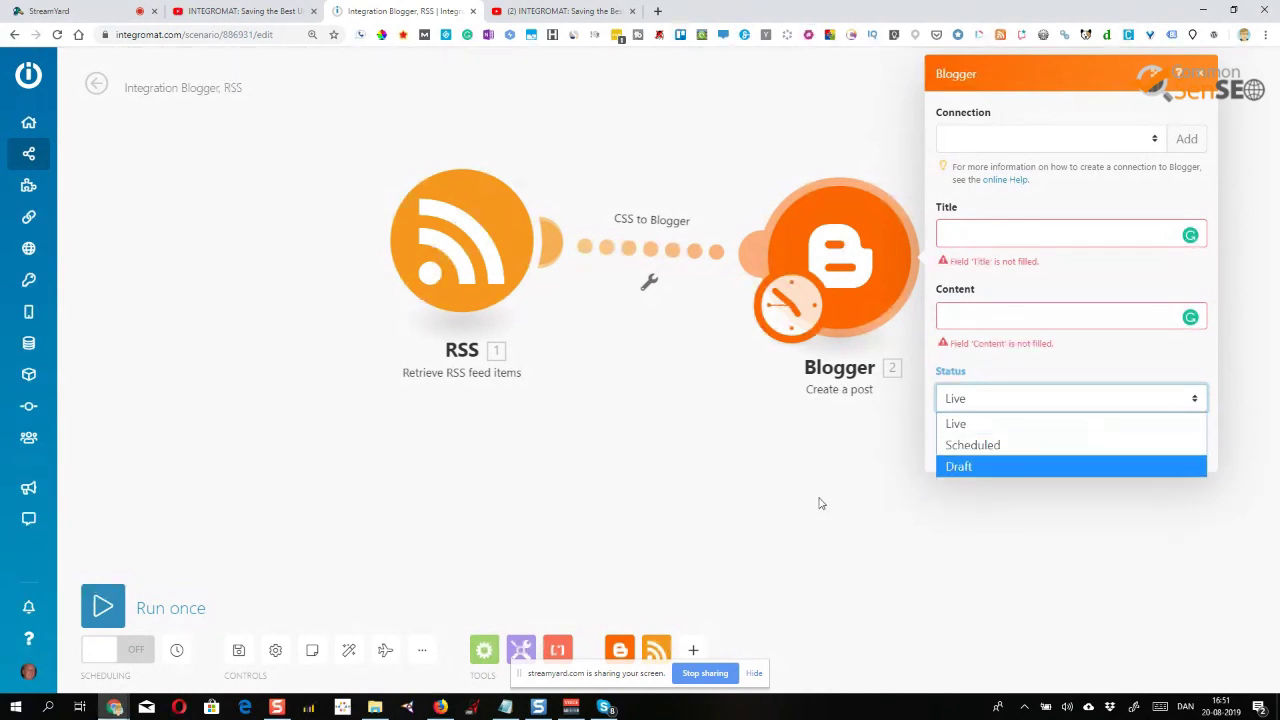
left_click(787, 501)
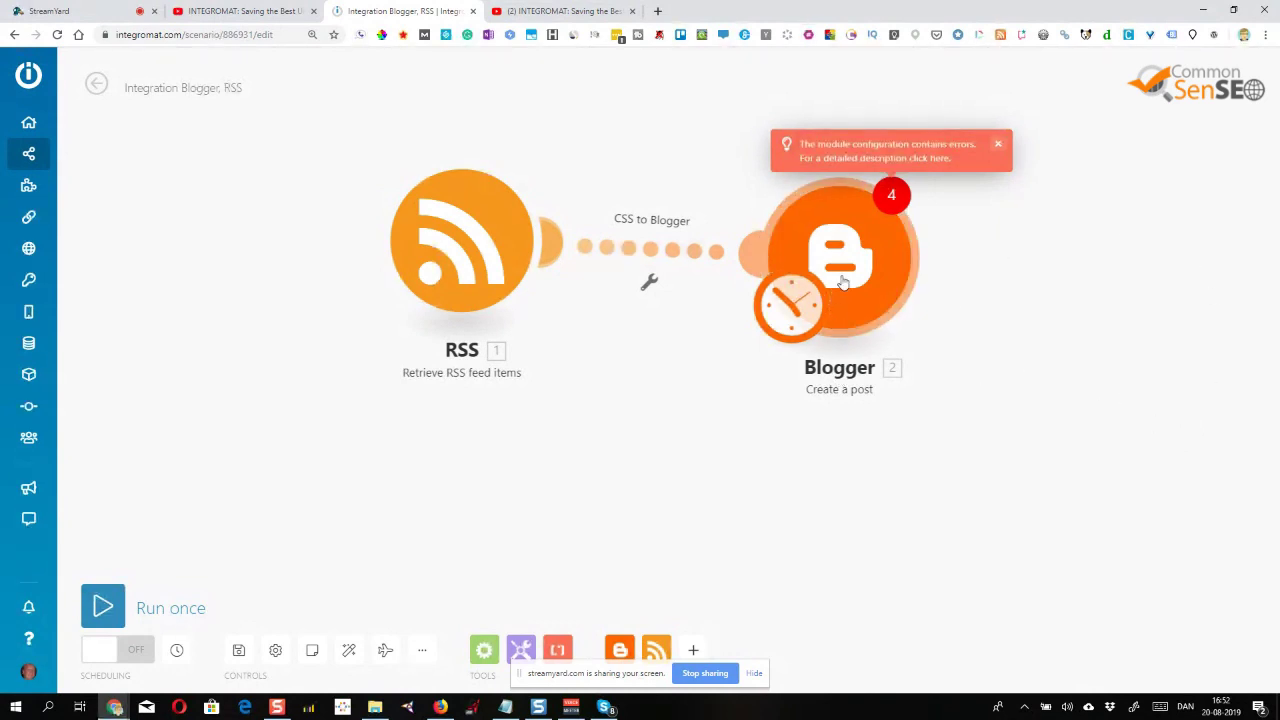
left_click_drag(884, 279, 889, 257)
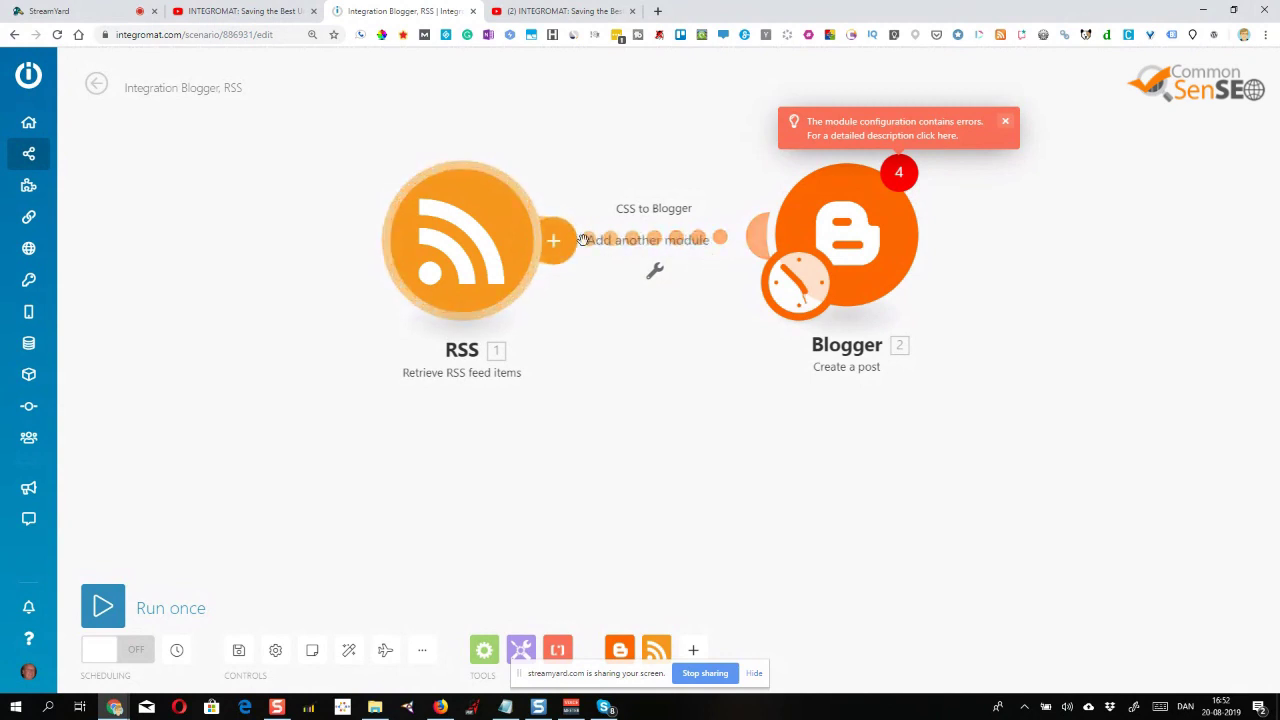
Open the "CSS to Blogger" filter, look through the general and array functions for its condition, and cancel without changes.
left_click(654, 247)
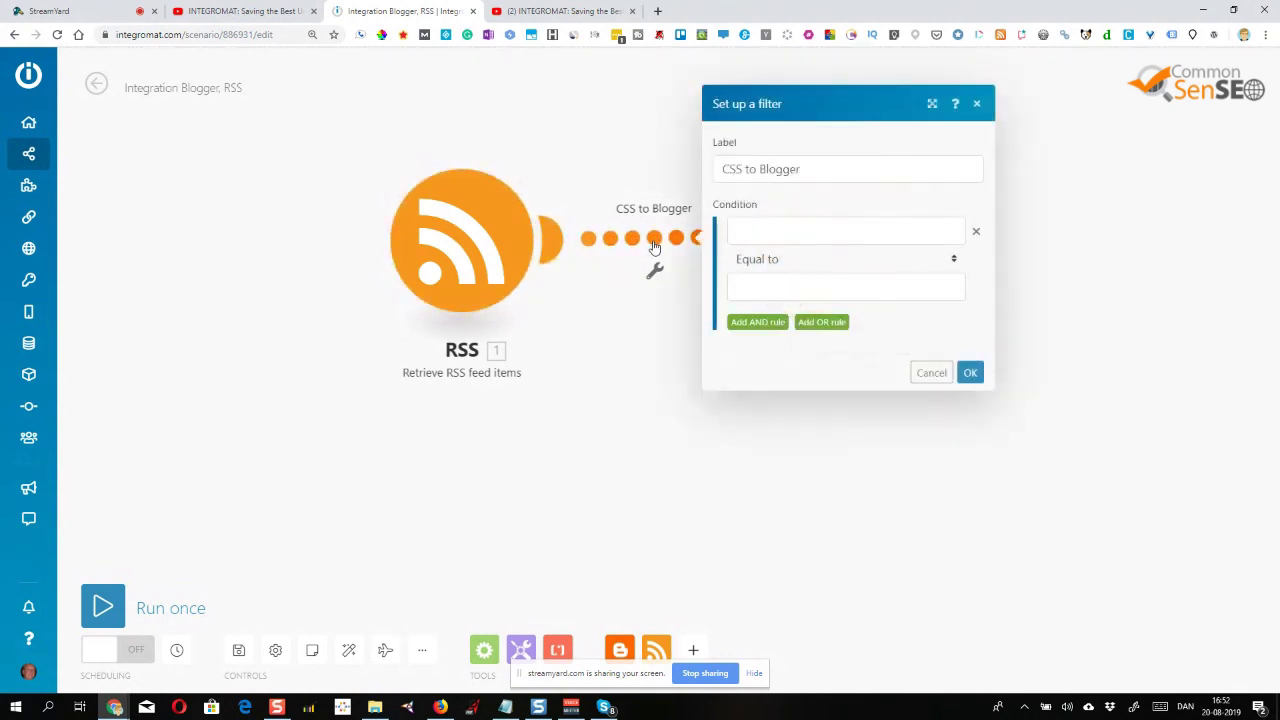
left_click(759, 230)
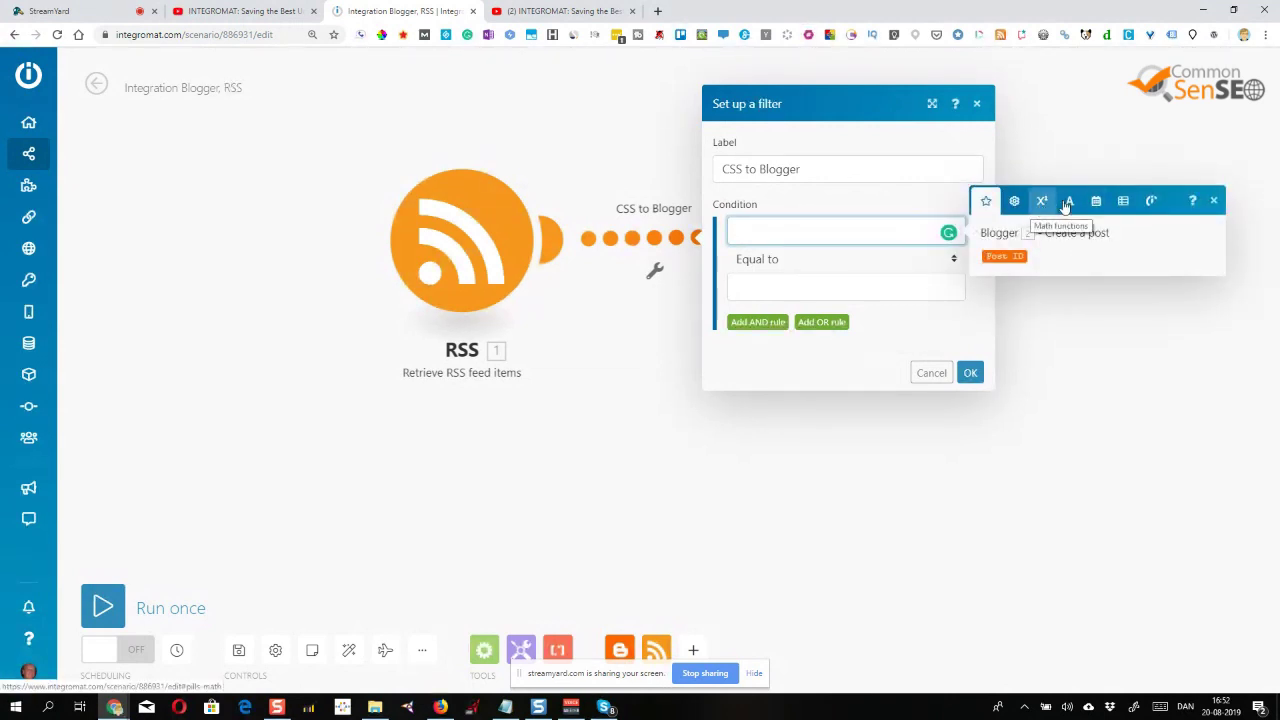
left_click(1014, 201)
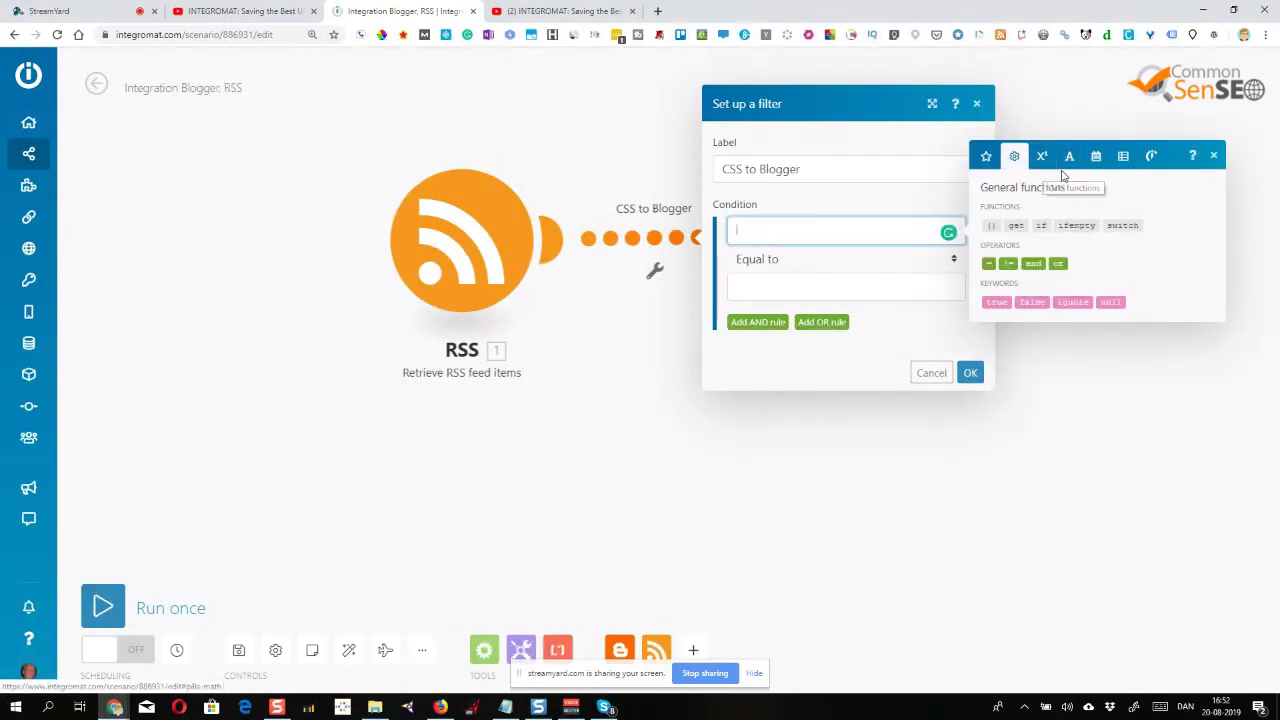
left_click(1123, 157)
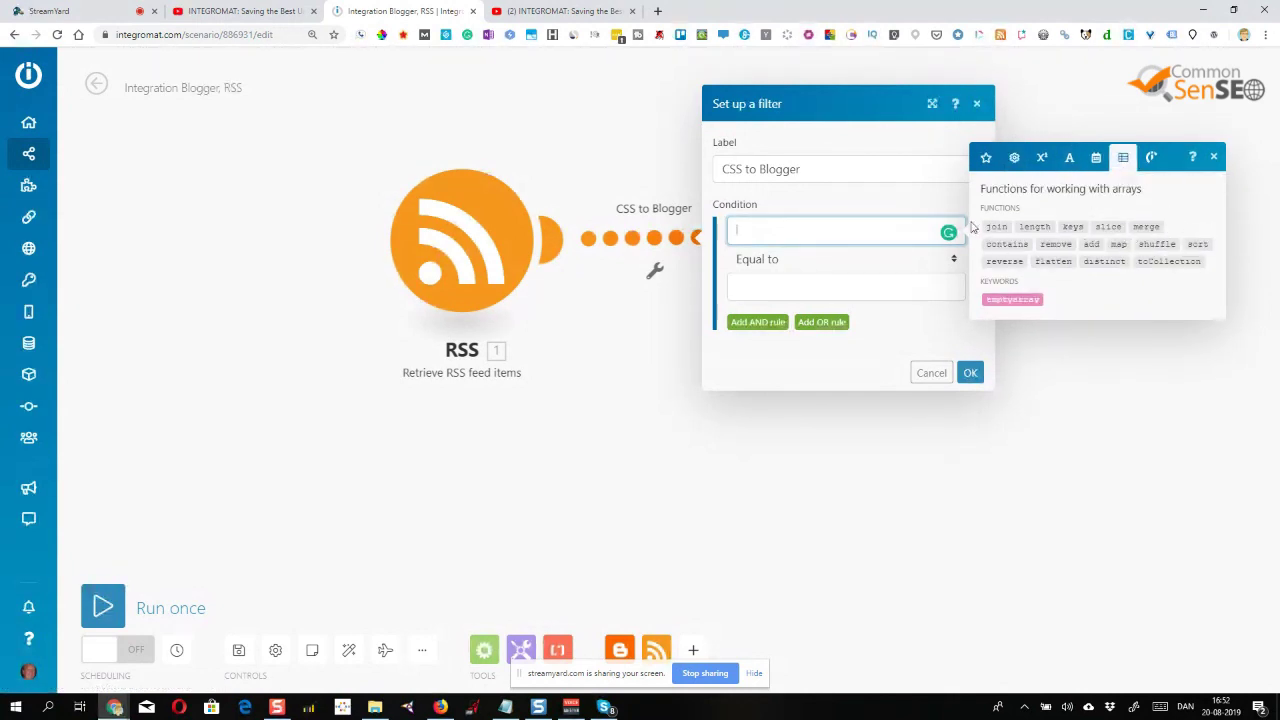
left_click(1214, 158)
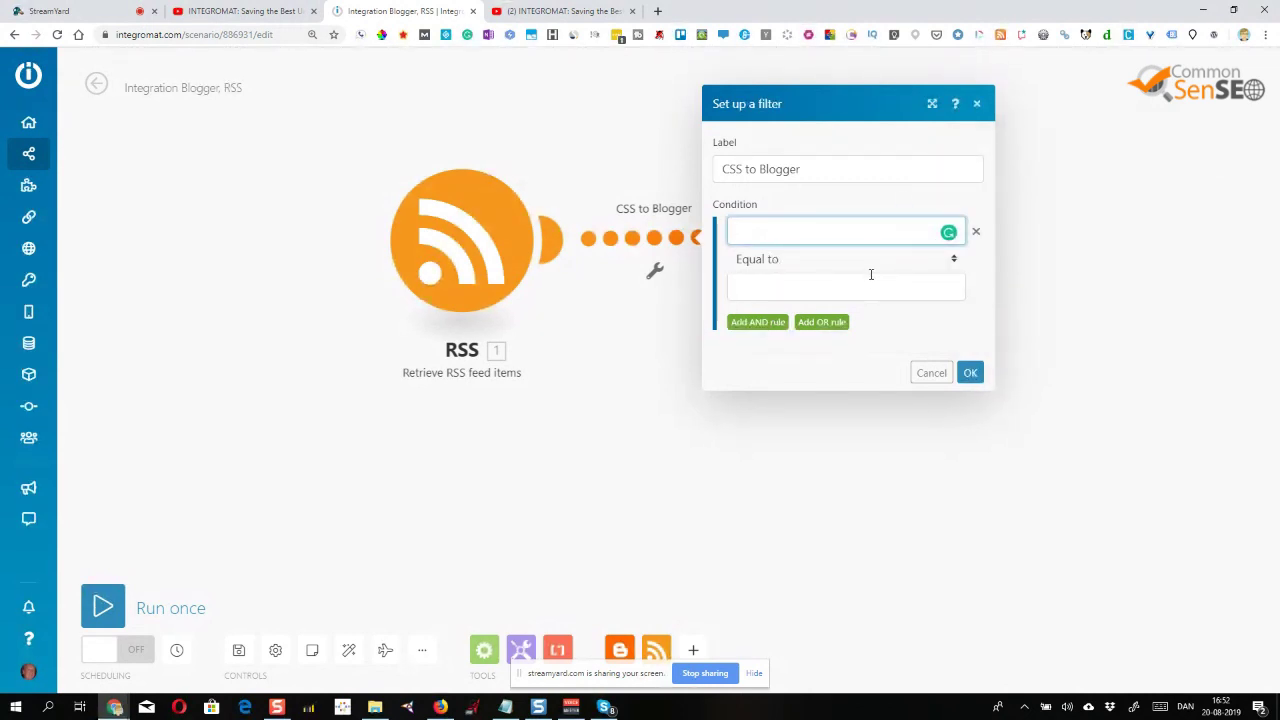
left_click(925, 377)
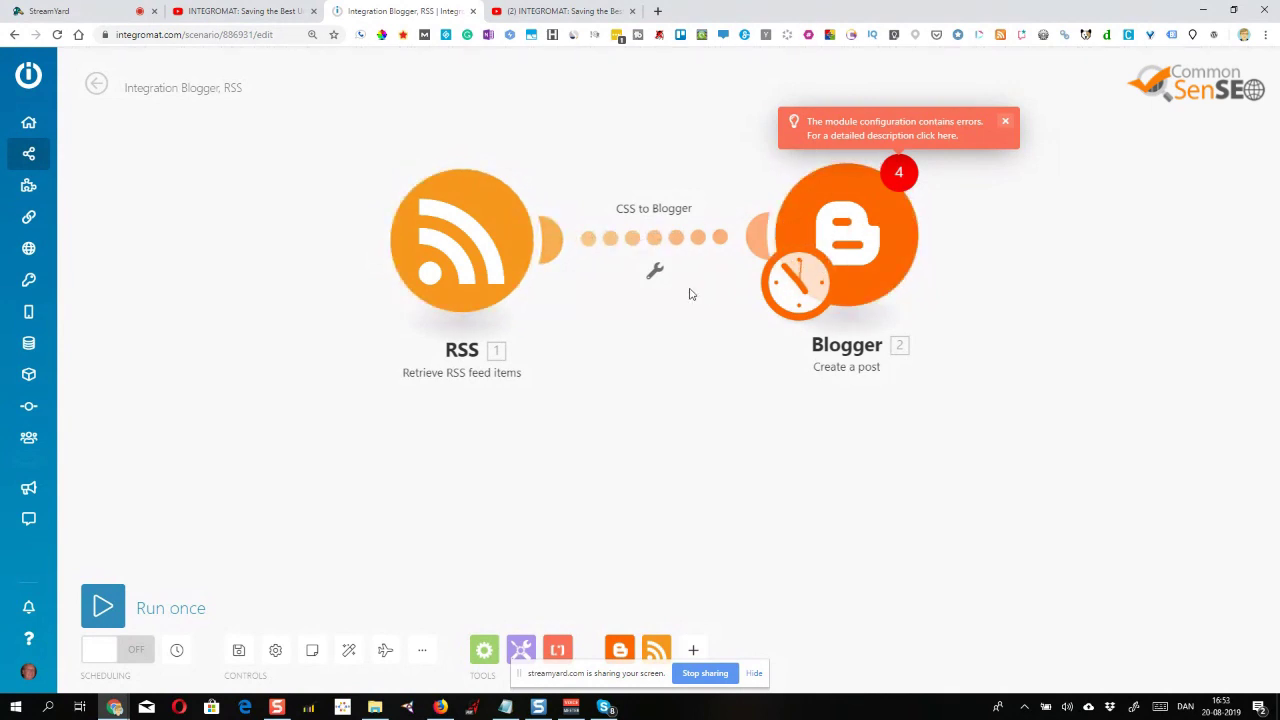
Add a router on the link between the RSS and Blogger modules, and place the RSS module ahead of it.
left_click(653, 242)
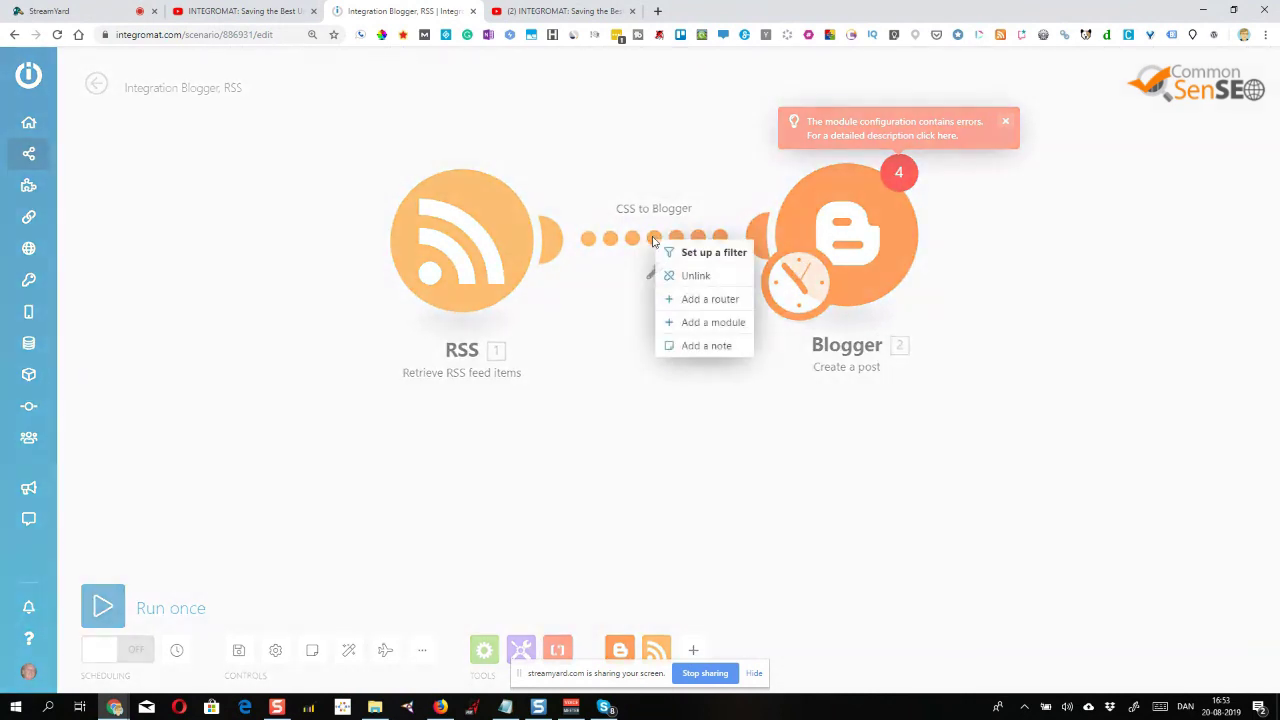
left_click(700, 300)
left_click_drag(743, 243, 223, 226)
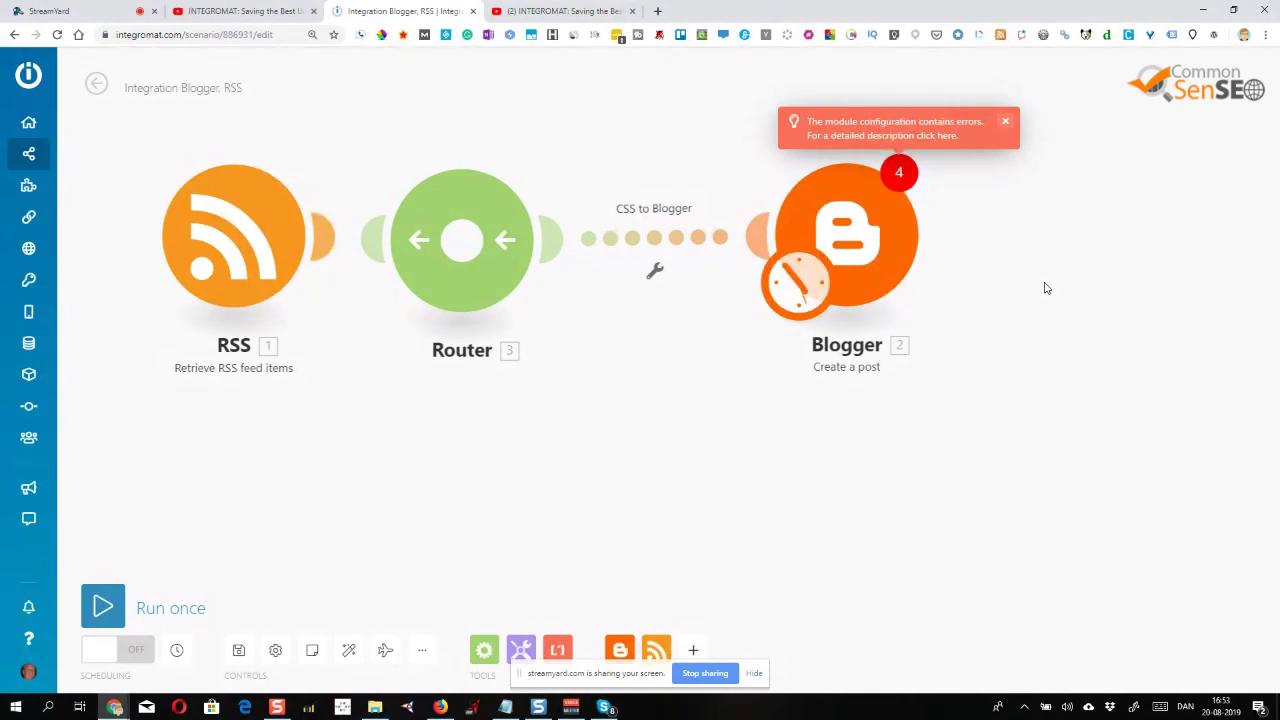
Add an Evernote "Create a note" module as a new branch of the router, and close its settings without filling them in.
left_click(497, 240)
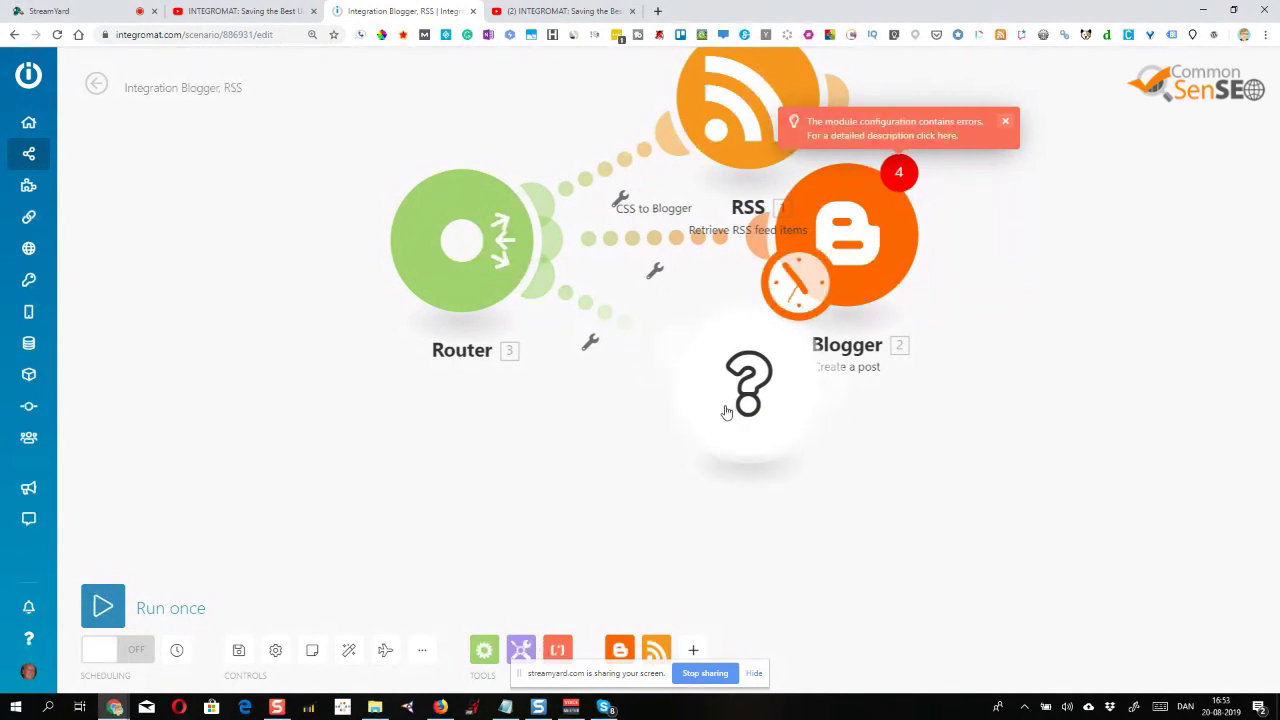
left_click(727, 412)
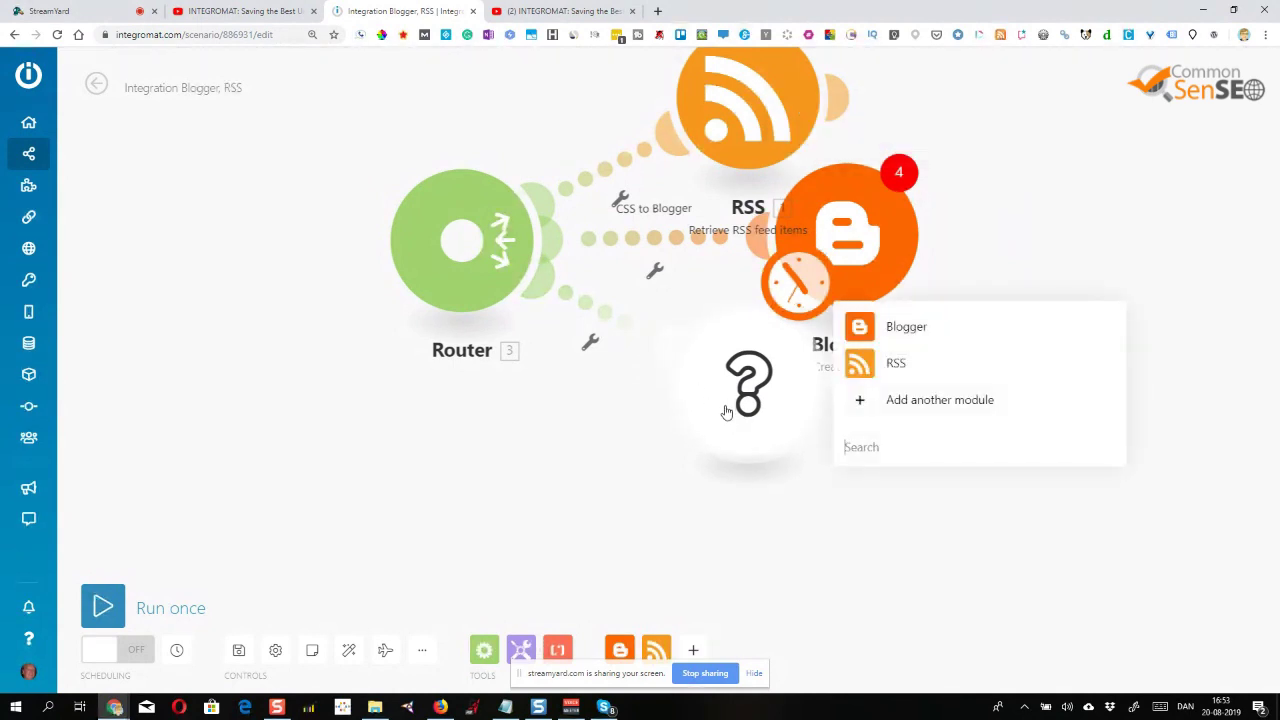
left_click(926, 401)
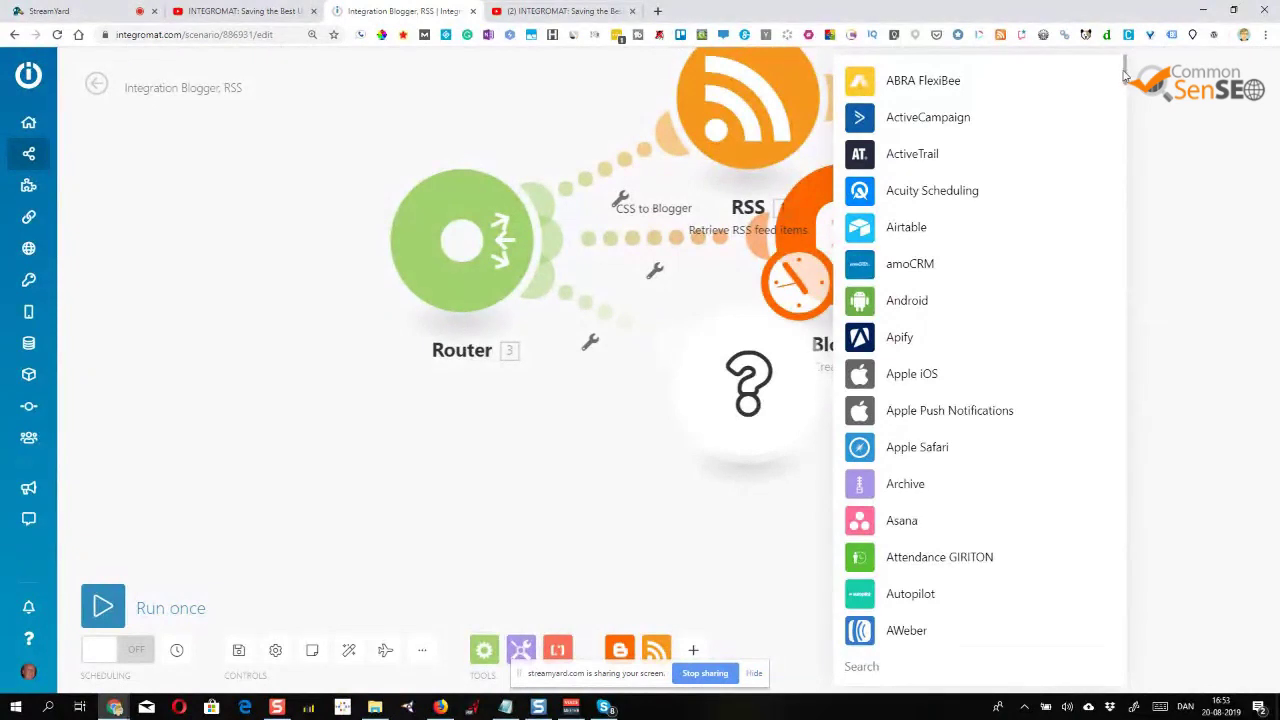
left_click_drag(1125, 80, 1126, 201)
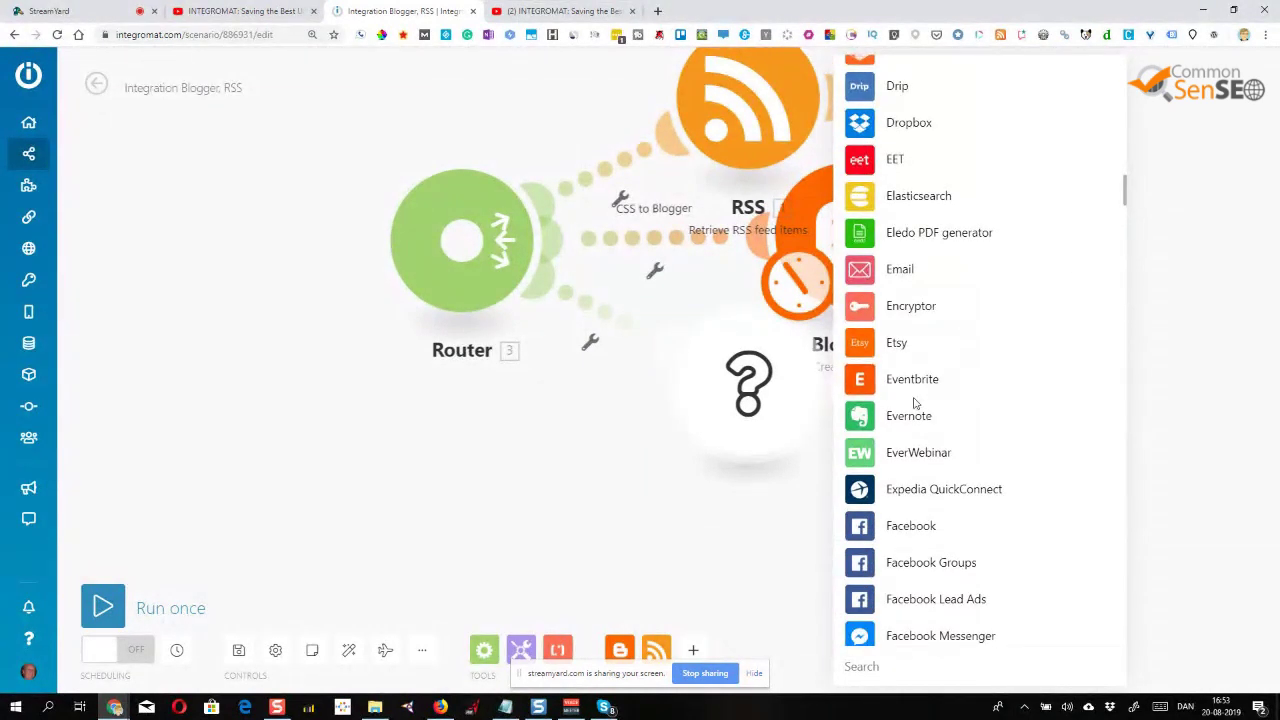
left_click(884, 418)
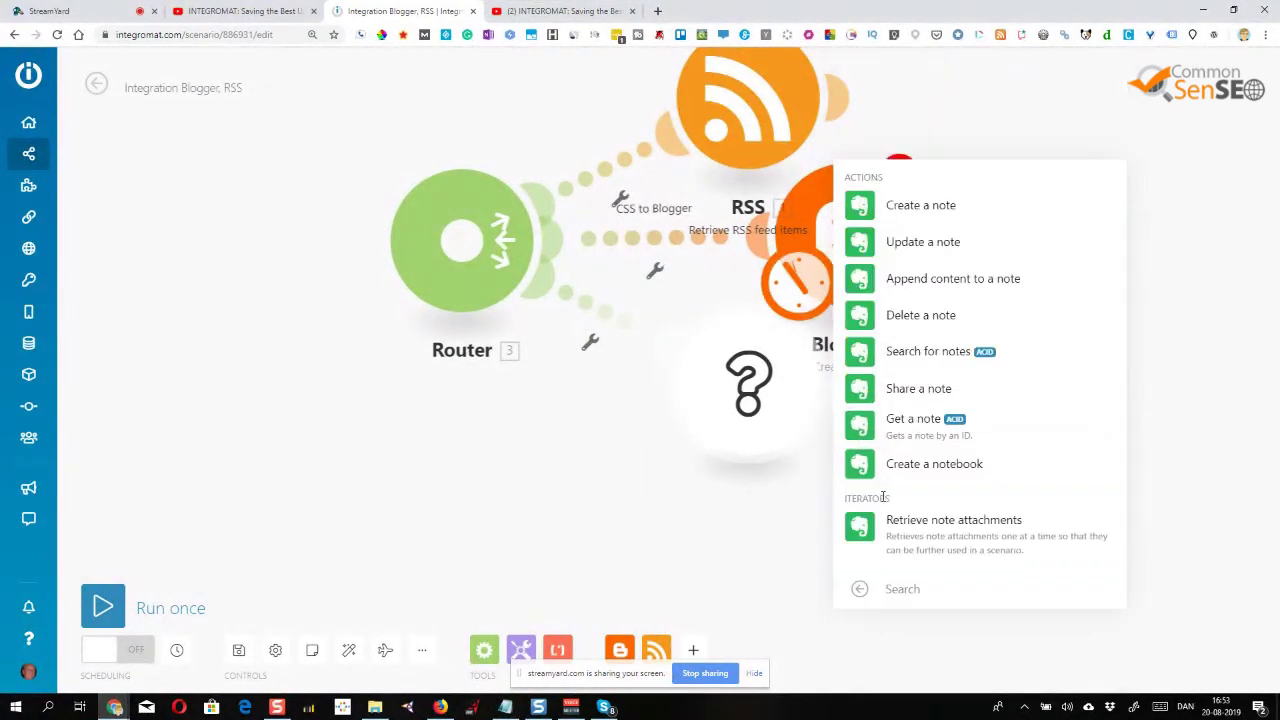
left_click(906, 210)
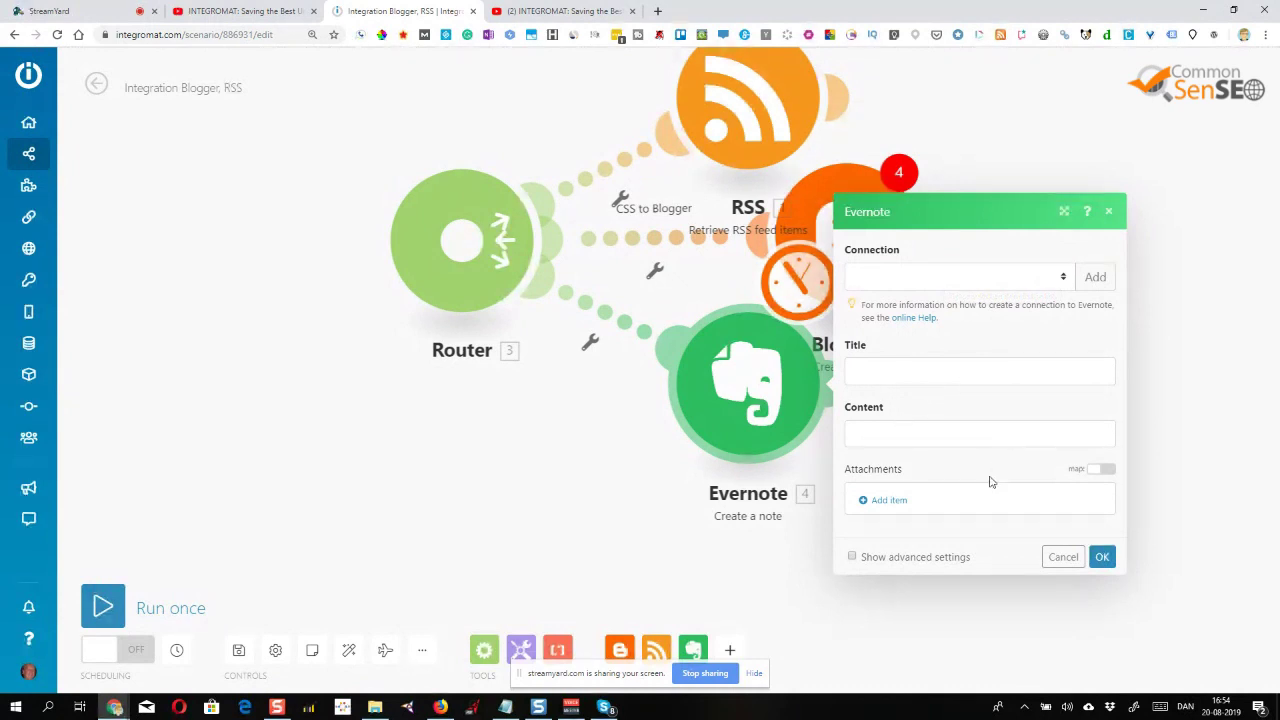
left_click(1064, 558)
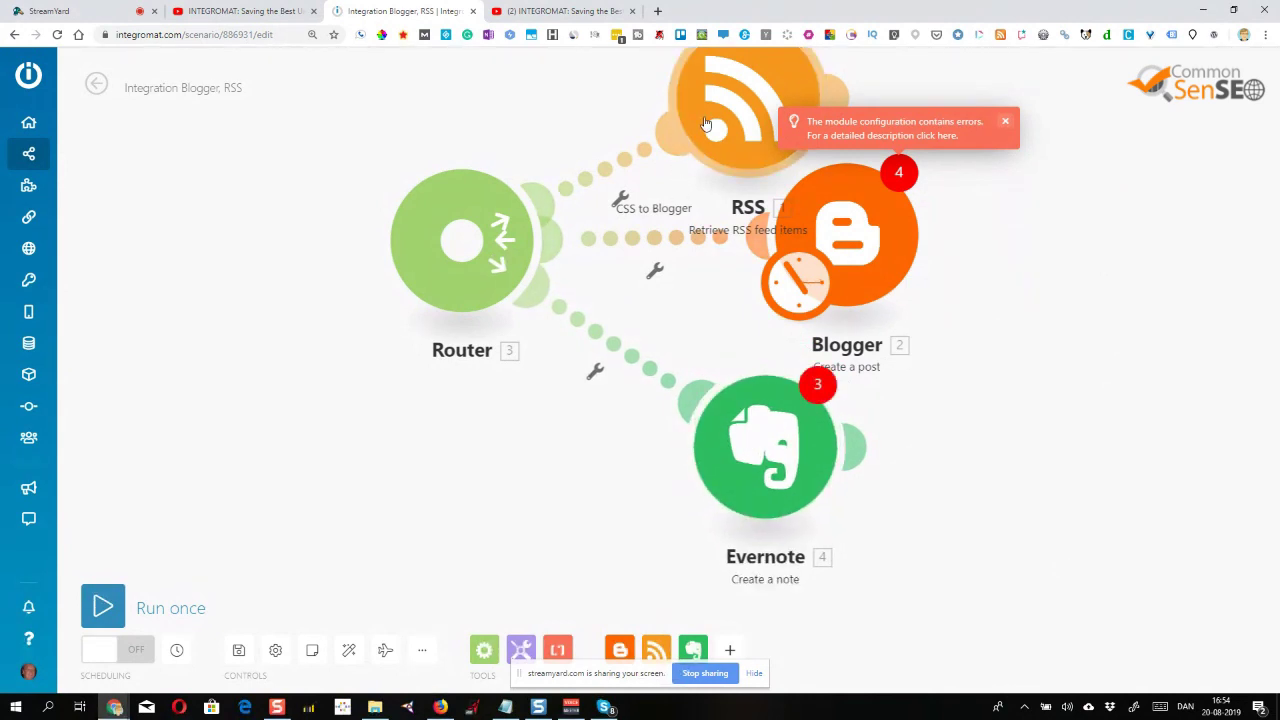
Move the RSS module back to the router's input side and place the Evernote module below Blogger.
left_click_drag(705, 122, 172, 275)
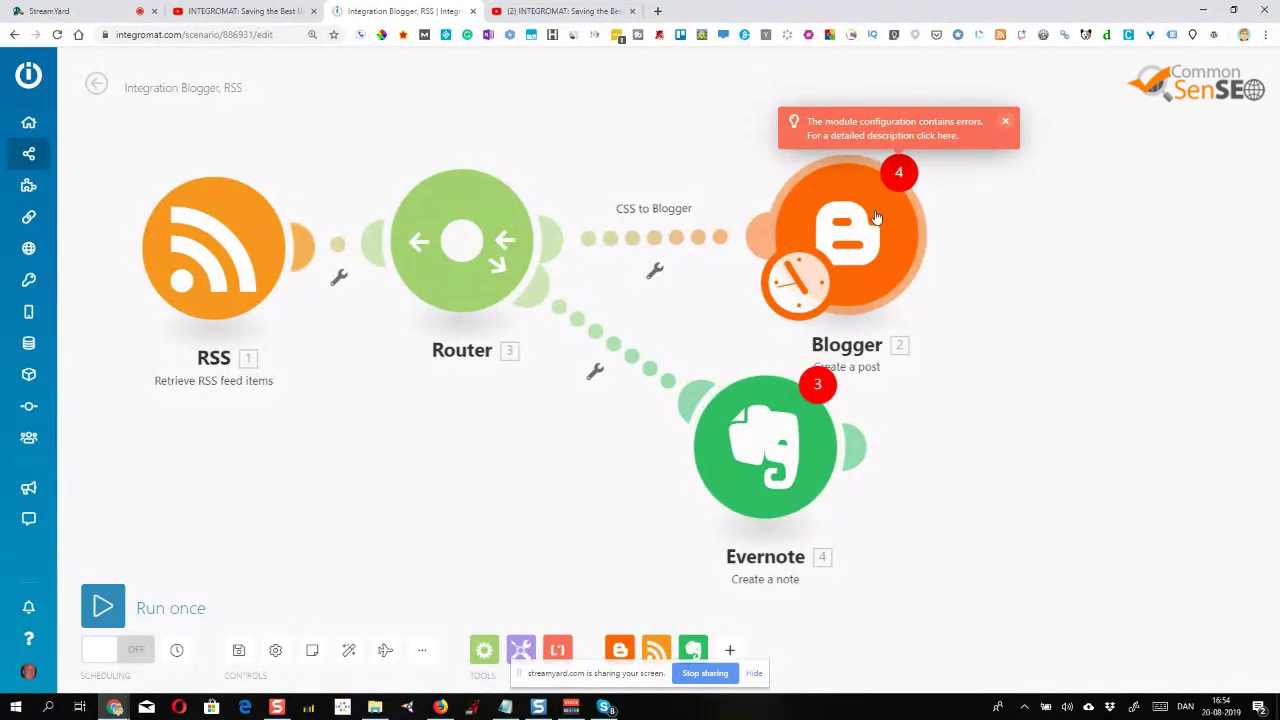
left_click_drag(775, 490, 865, 504)
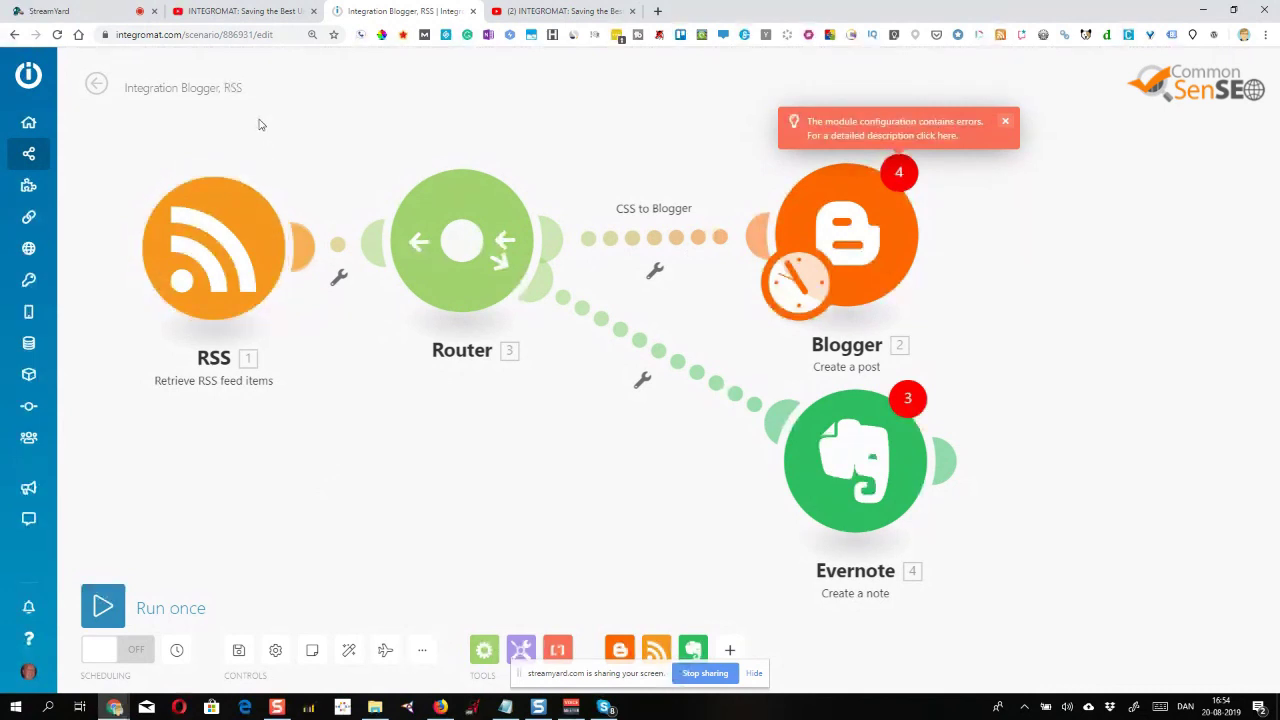
mouse_move(30, 152)
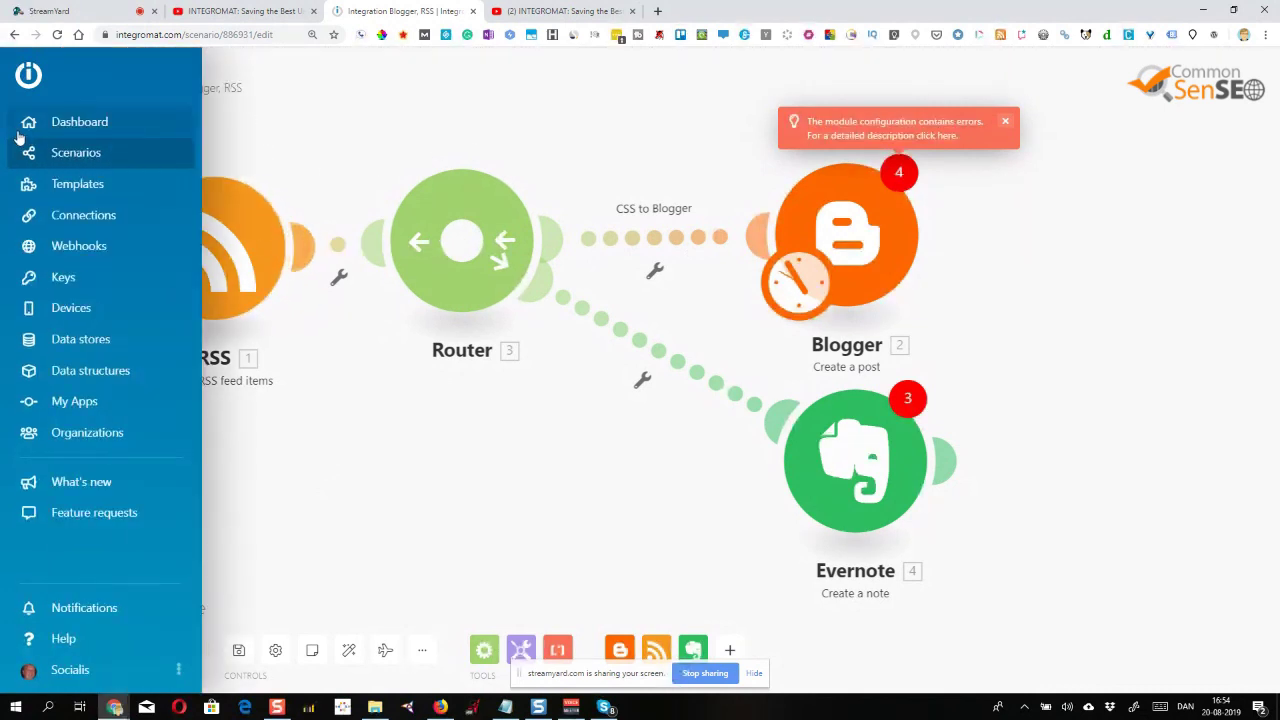
left_click(81, 152)
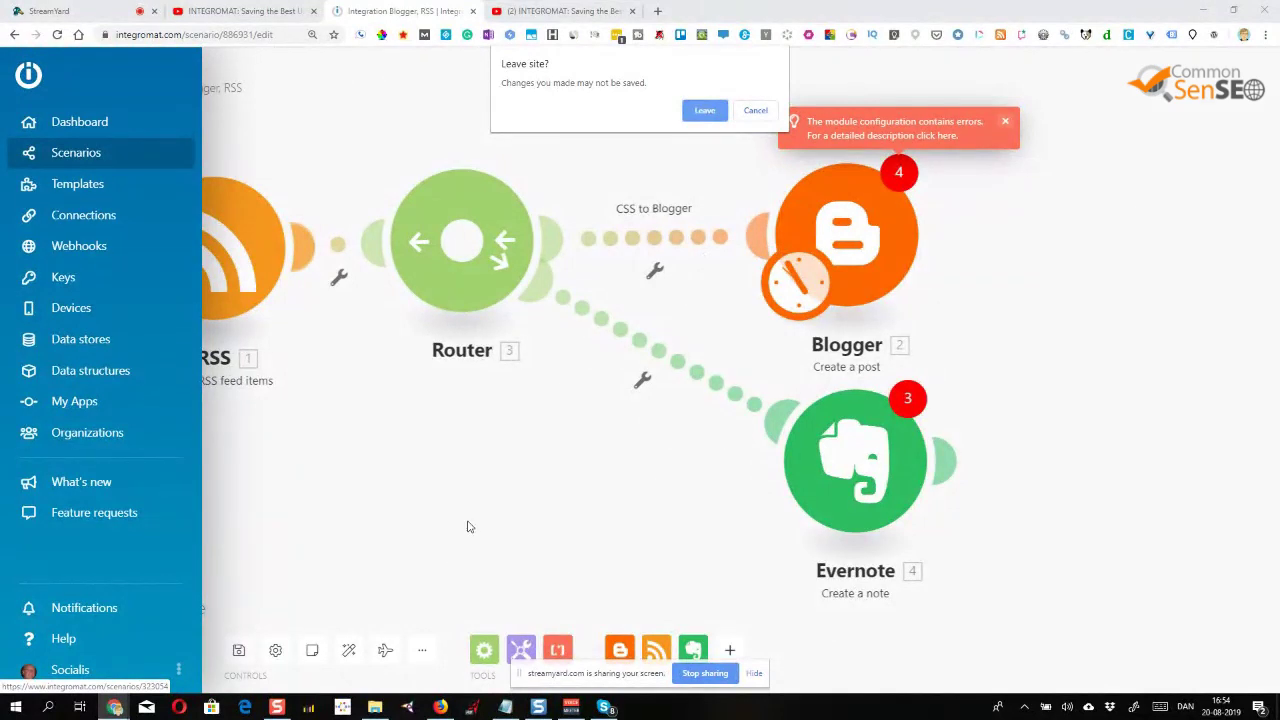
left_click(755, 111)
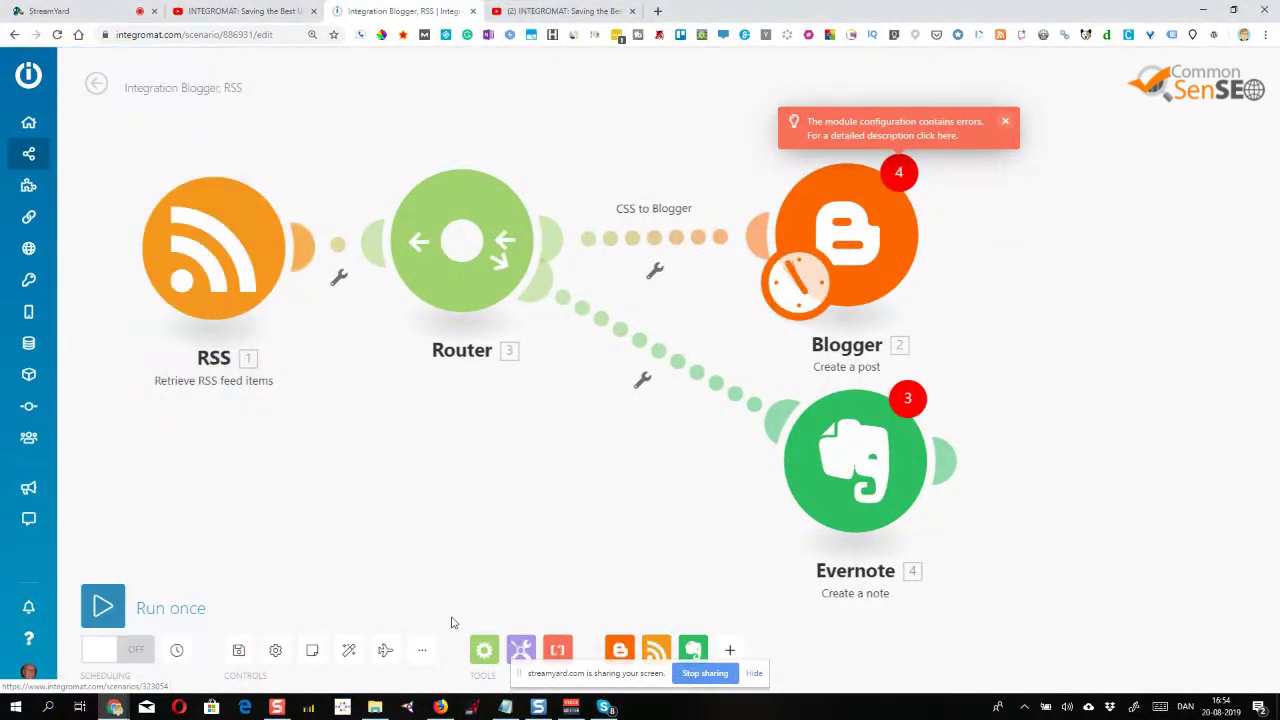
Save the scenario despite its unfilled module fields, and return to the list of all scenarios.
left_click(240, 652)
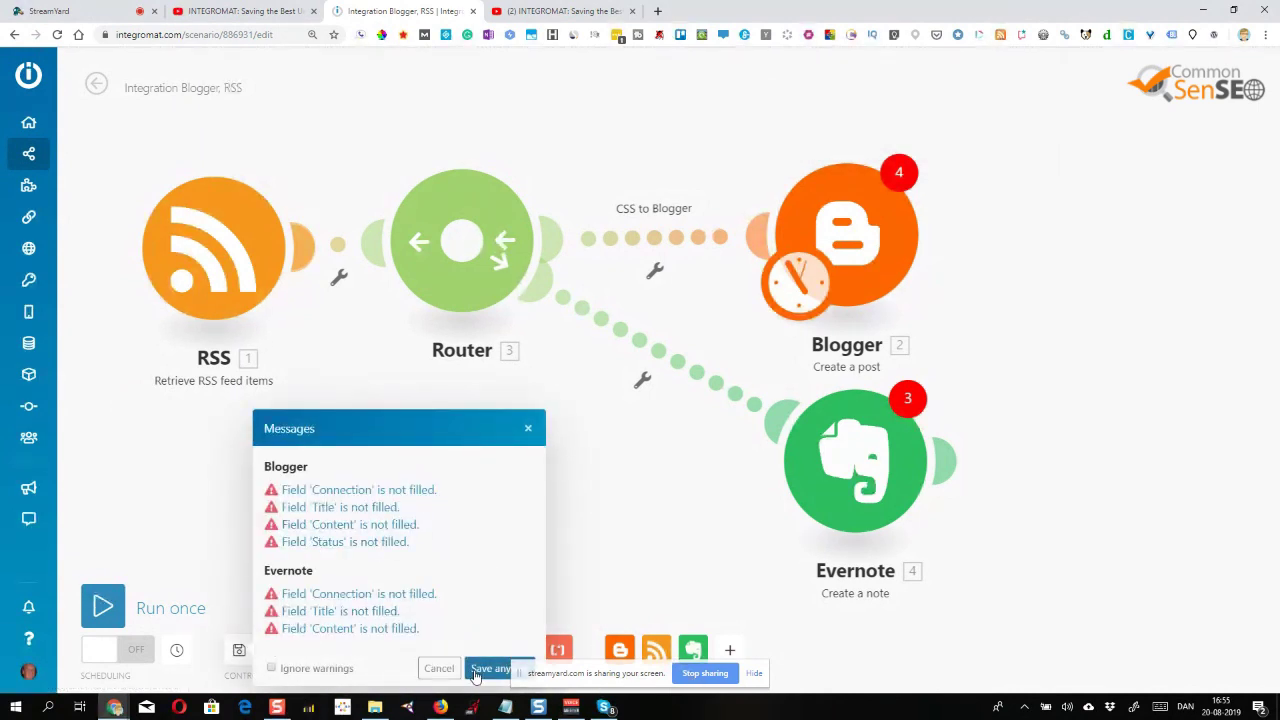
left_click(485, 669)
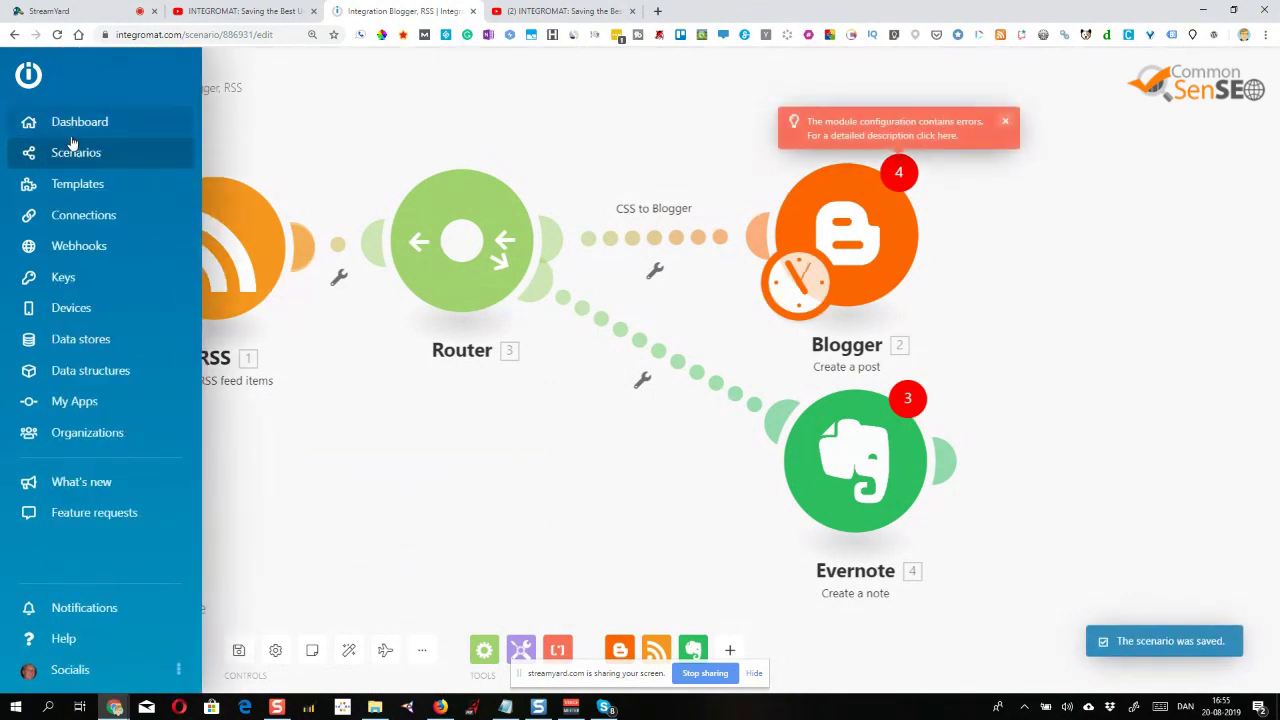
left_click(66, 155)
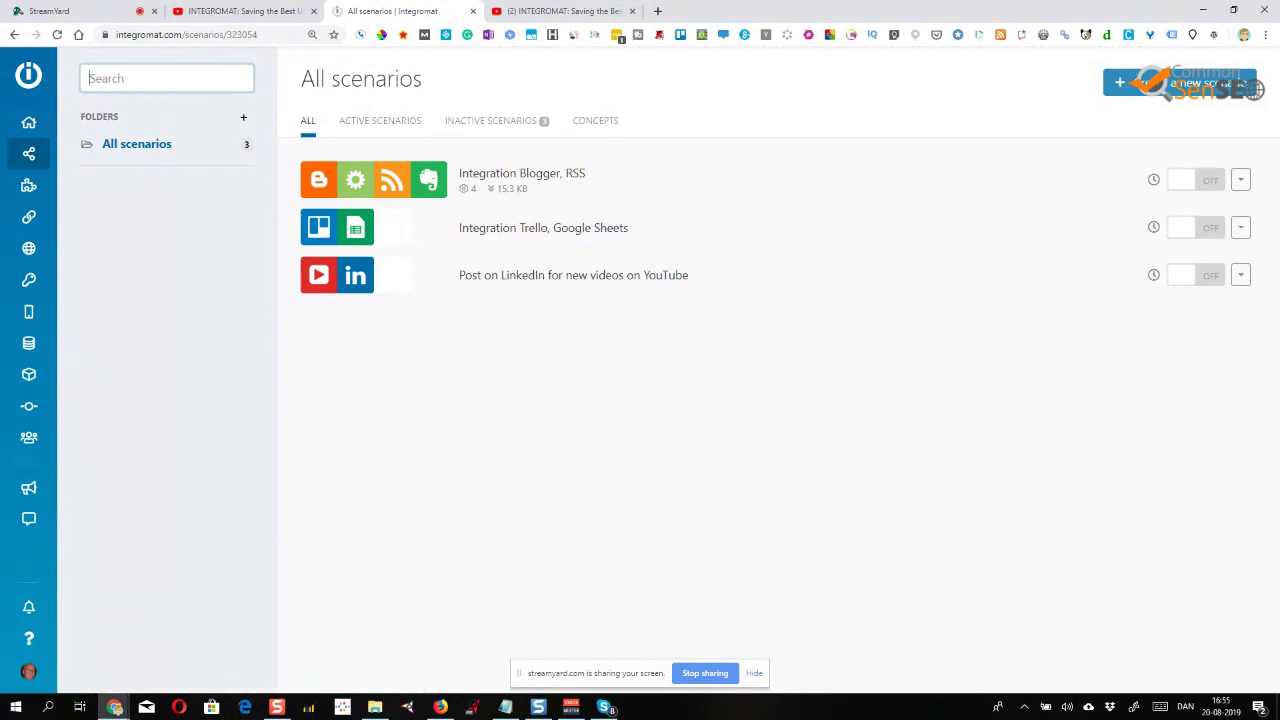
left_click(705, 673)
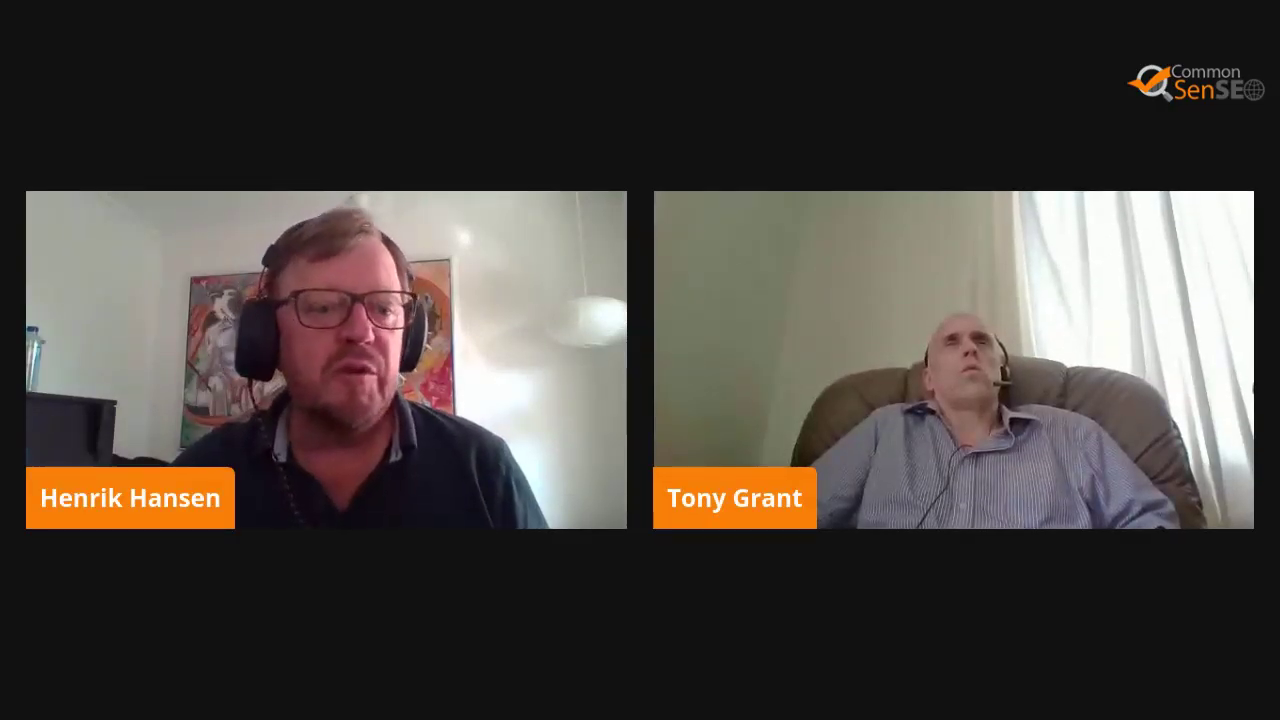